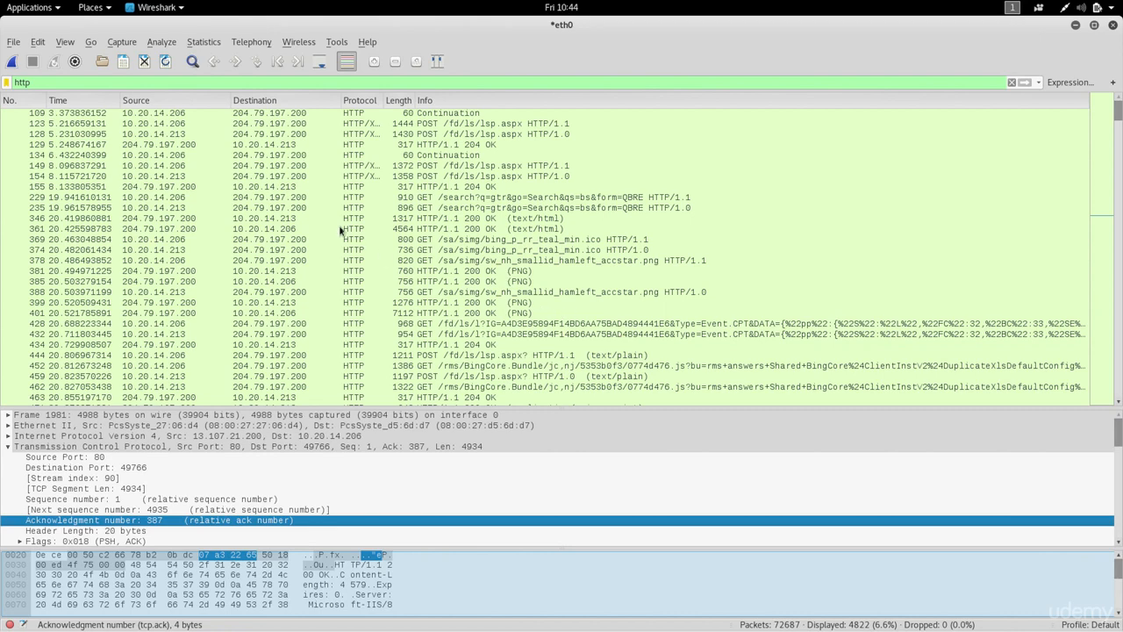
Start a fresh live capture on eth0, discarding the previous unsaved packets
click(11, 61)
click(551, 325)
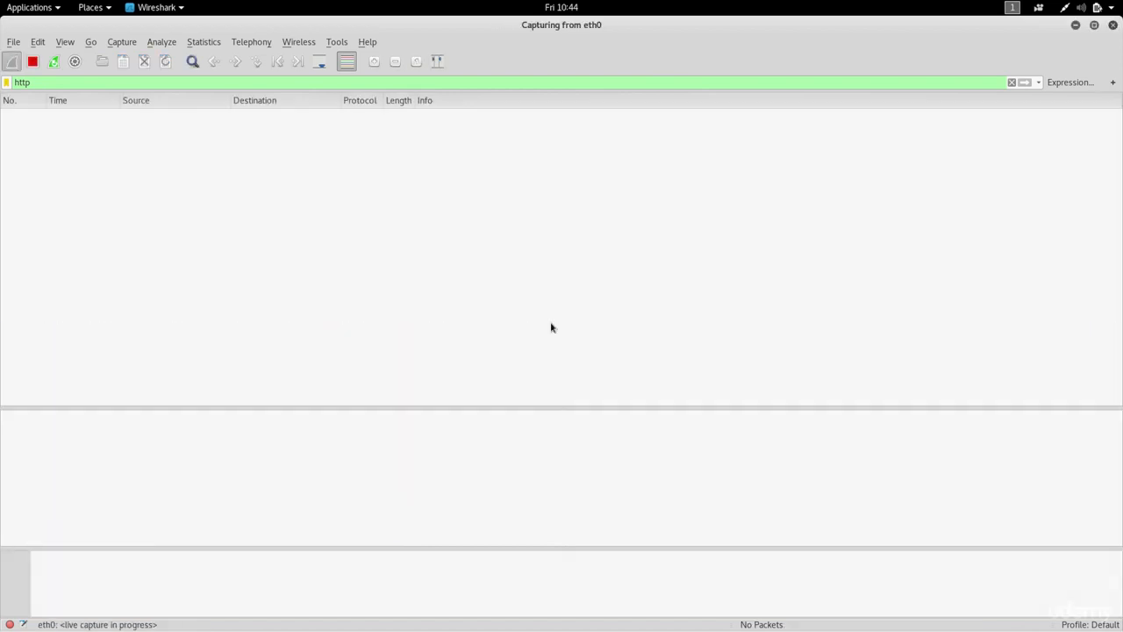
Clear the http display filter in Wireshark and load hotmail.com in Firefox
double_click(242, 85)
key(BackSpace)
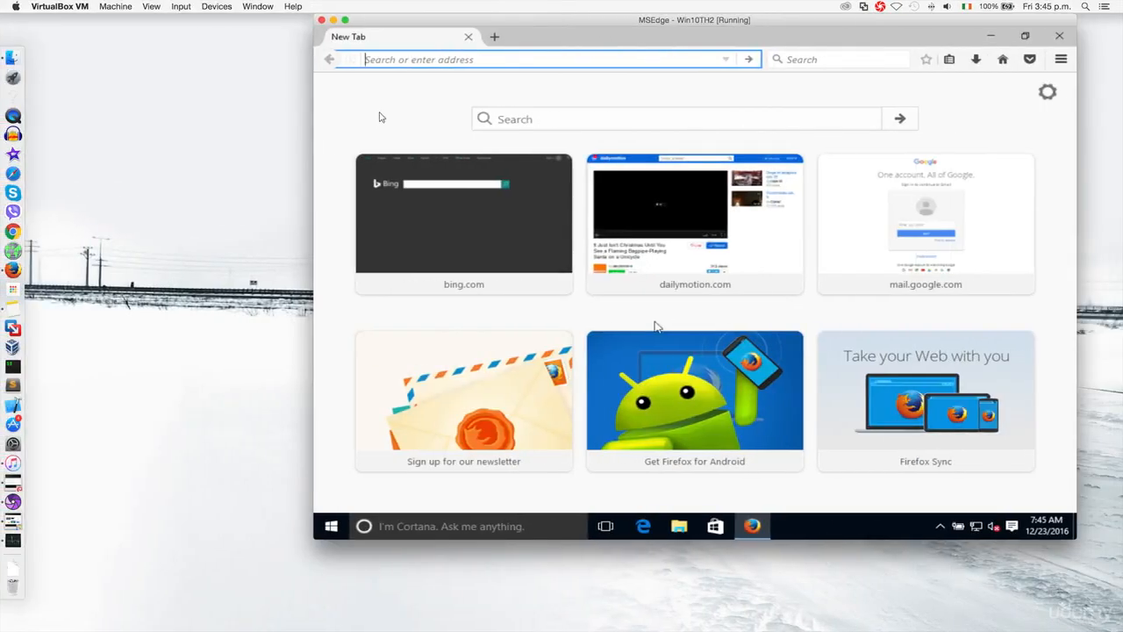
text(hotmail.com/)
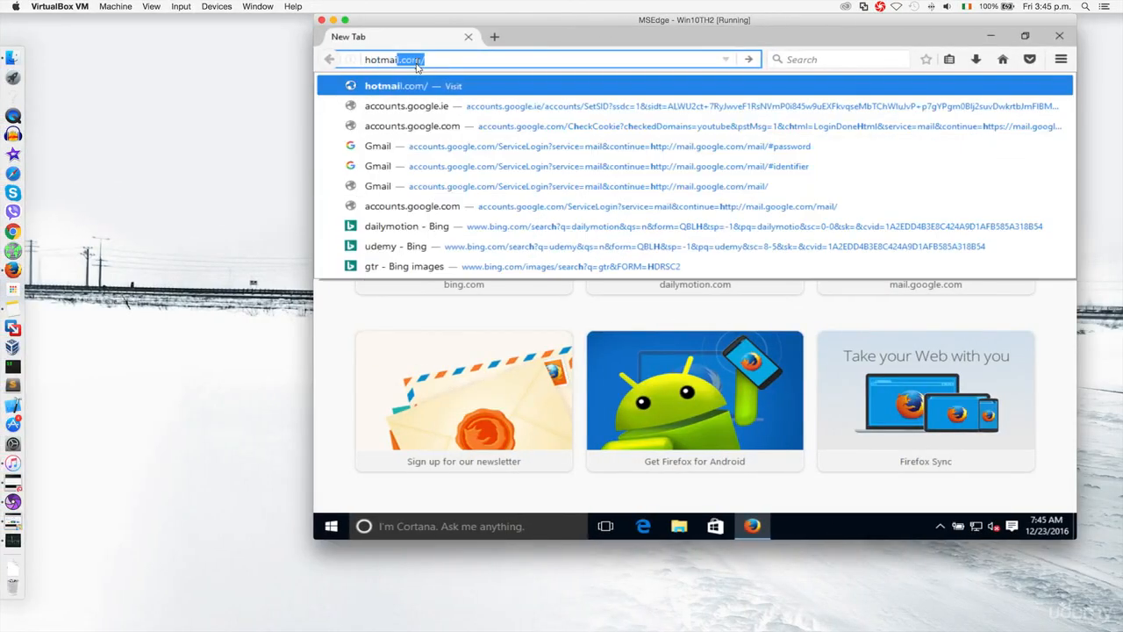
key(Return)
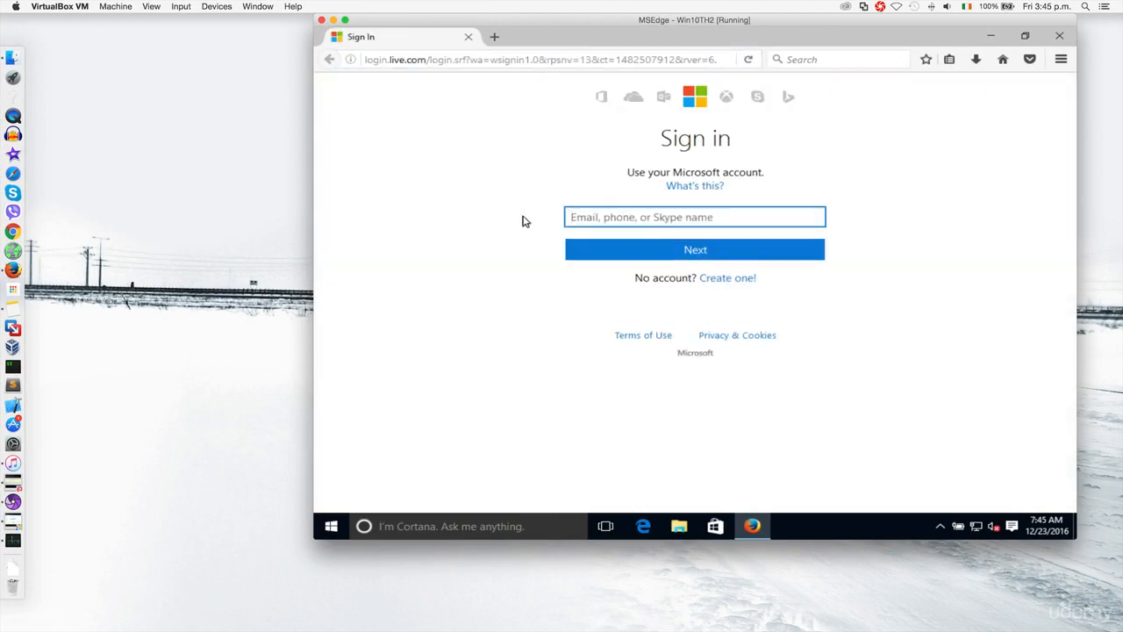
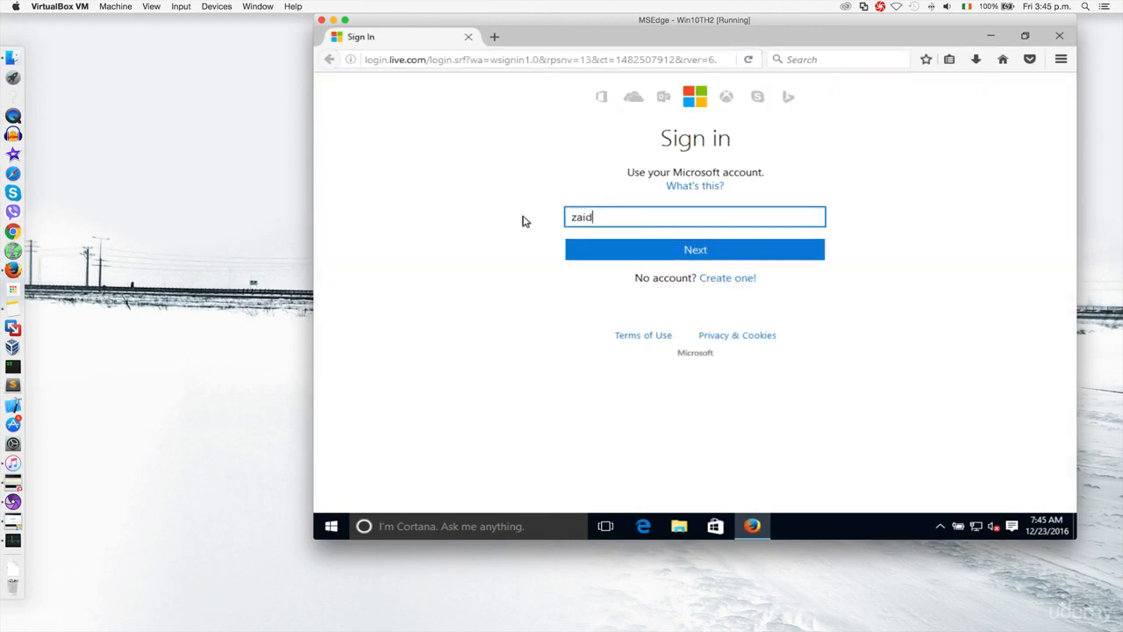
Submit the Hotmail account e-mail and password to sign in, then return to Wireshark
key(Return)
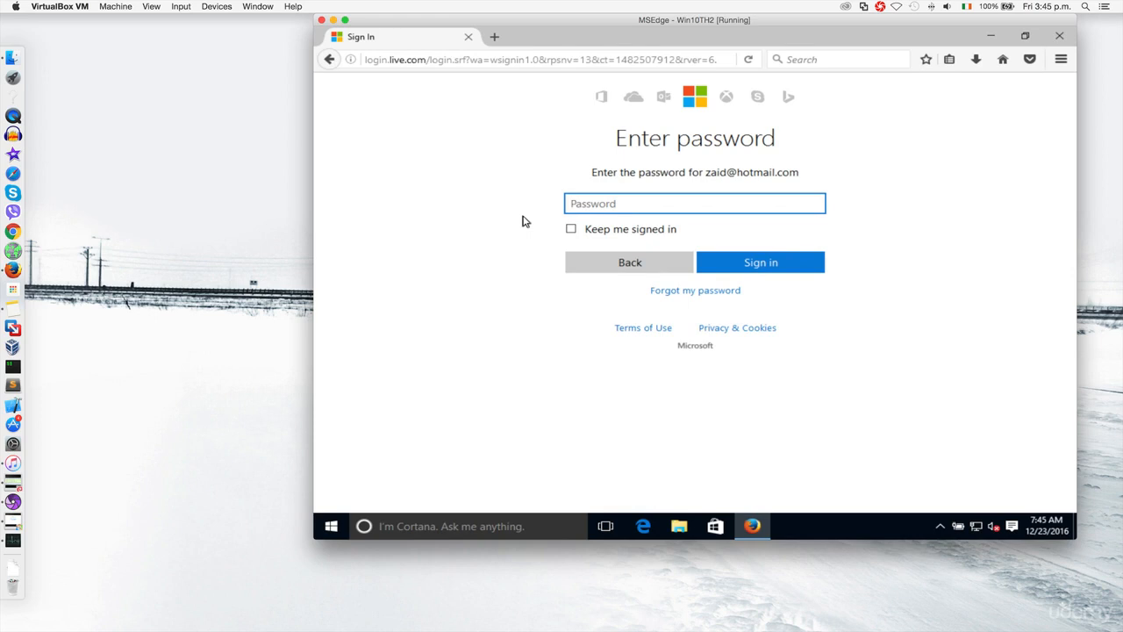
text(••••••)
key(Return)
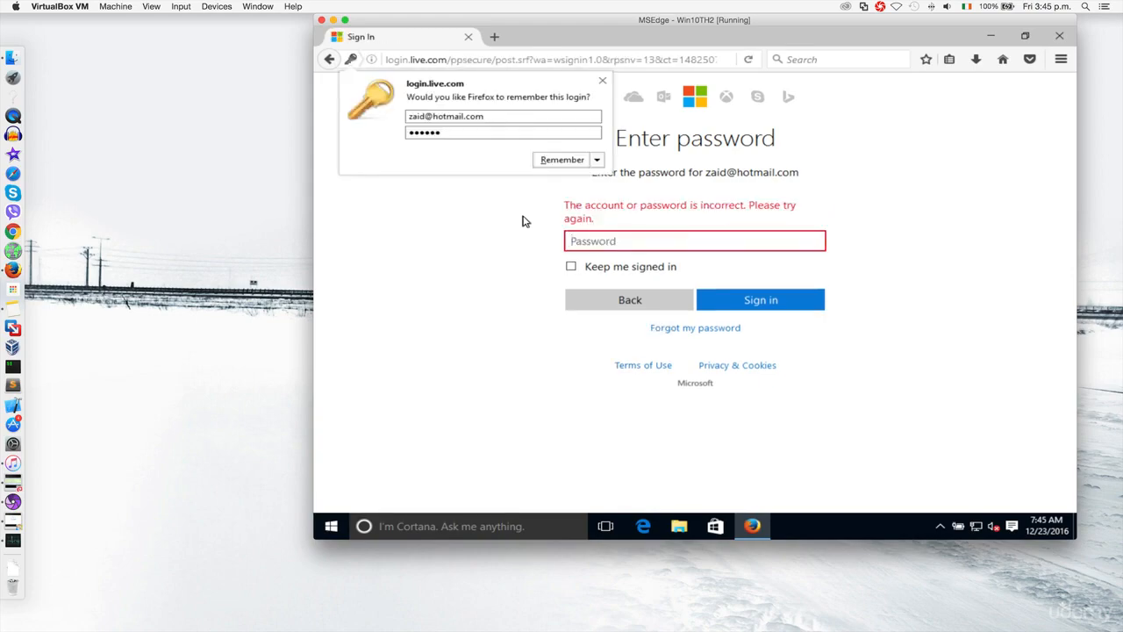
key(ctrl+Right)
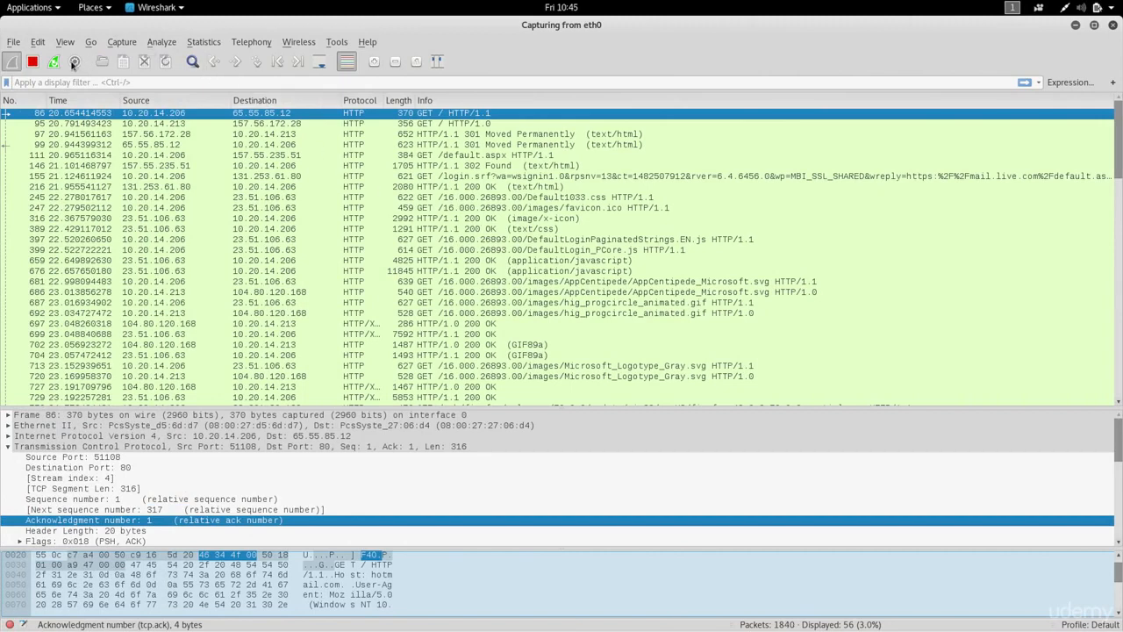
Stop the capture, reapply the http display filter, and move down toward the sign-in POST packet
click(32, 63)
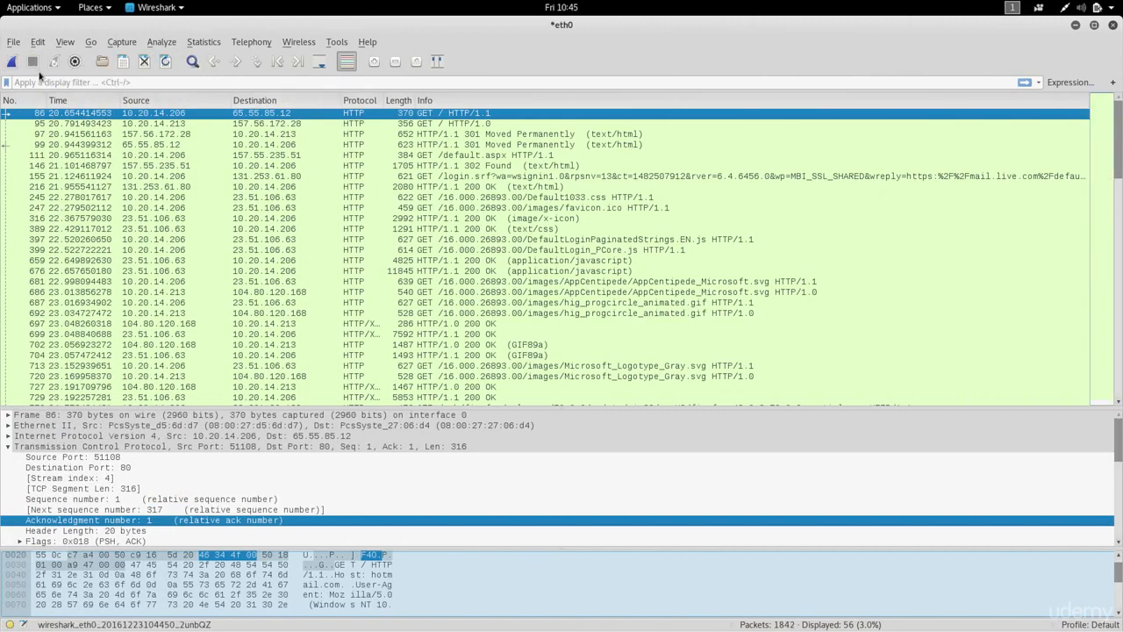
click(49, 82)
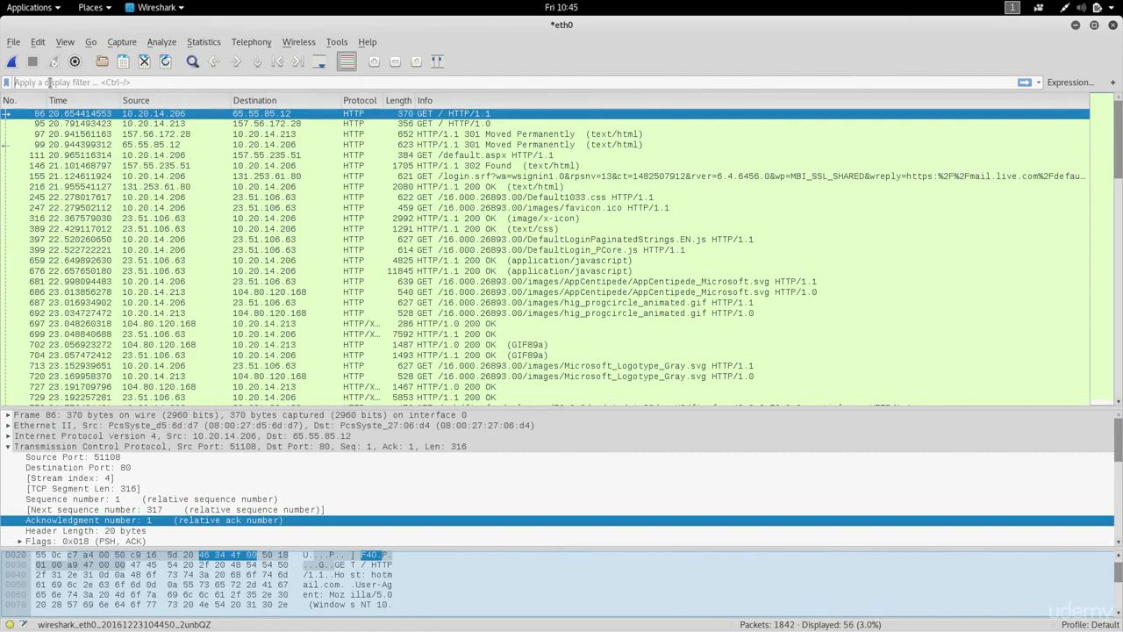
text(http)
key(Return)
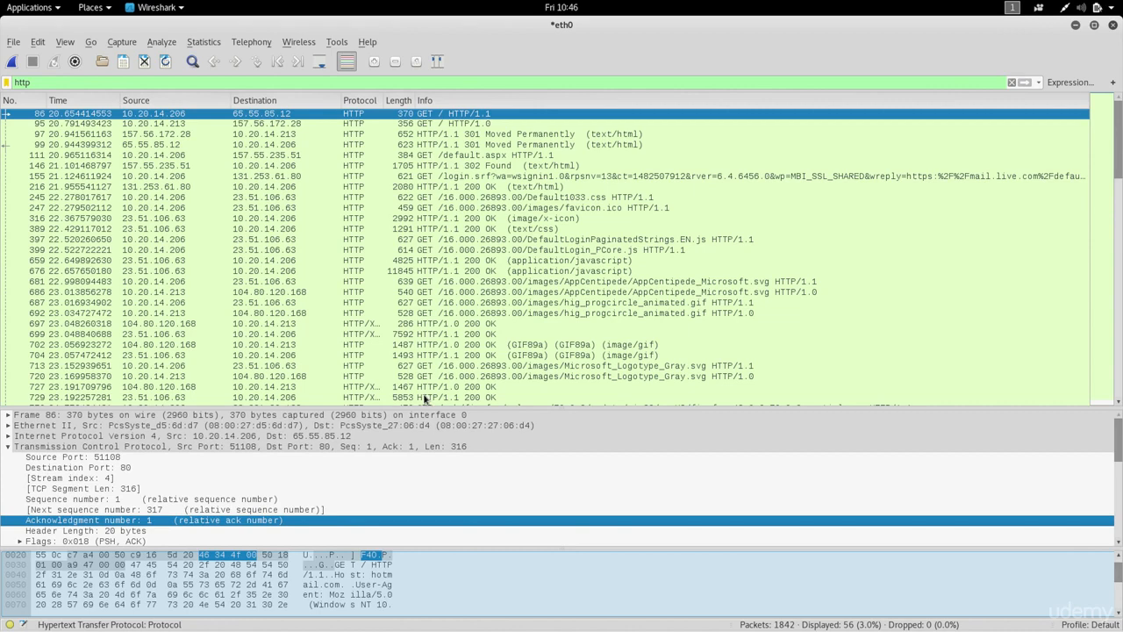
key(Down)
key(Down)
key(Down)
key(Down)
key(Down)
key(Down)
key(Down)
key(Down)
key(Down)
key(Down)
key(Down)
key(Down)
key(Down)
key(Down)
key(Down)
key(Down)
key(Down)
key(Down)
key(Down)
key(Down)
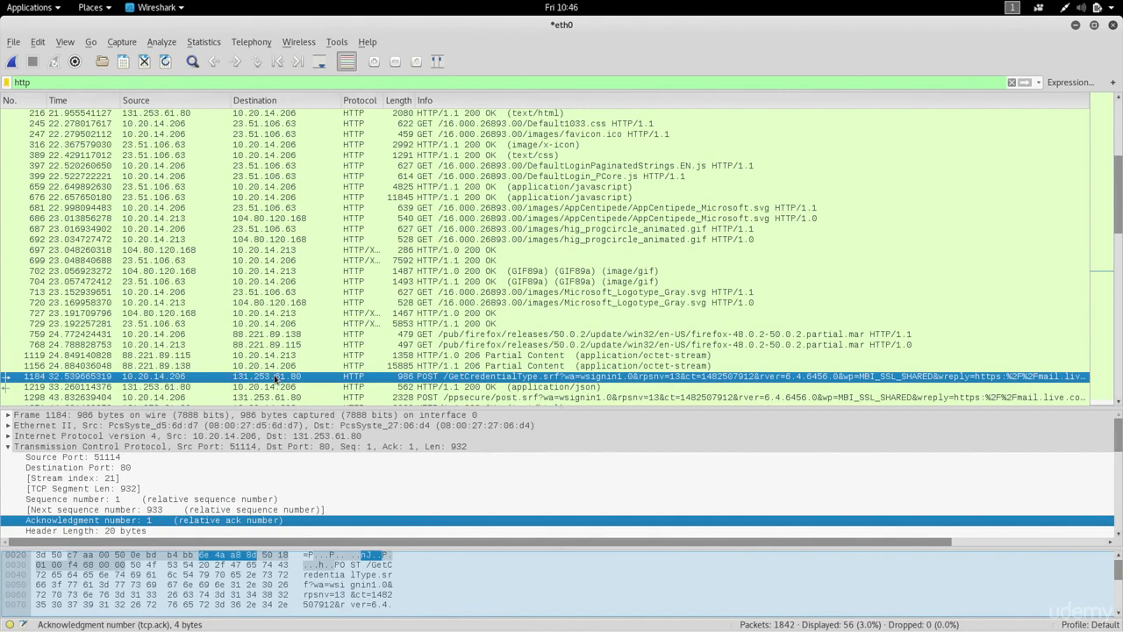
double_click(481, 377)
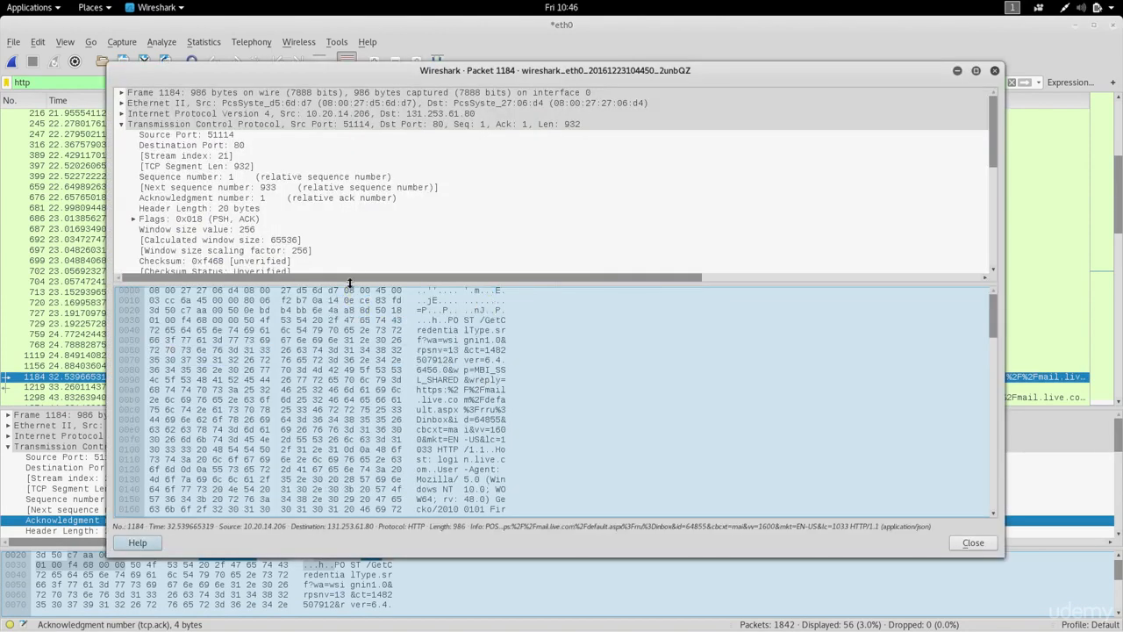
drag(349, 282, 351, 504)
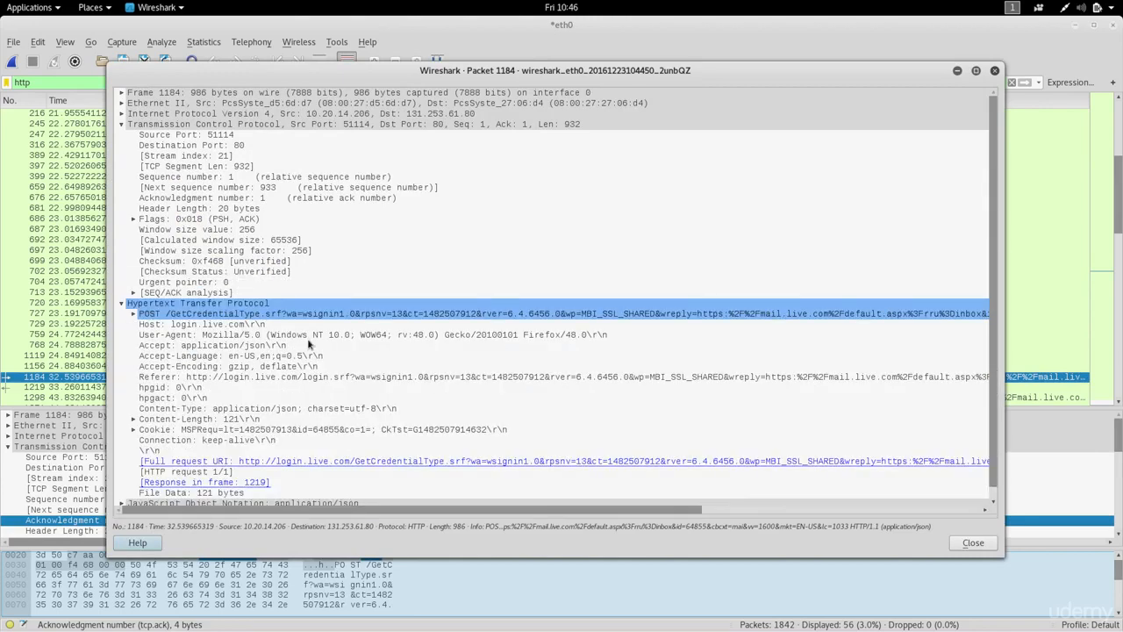
click(122, 124)
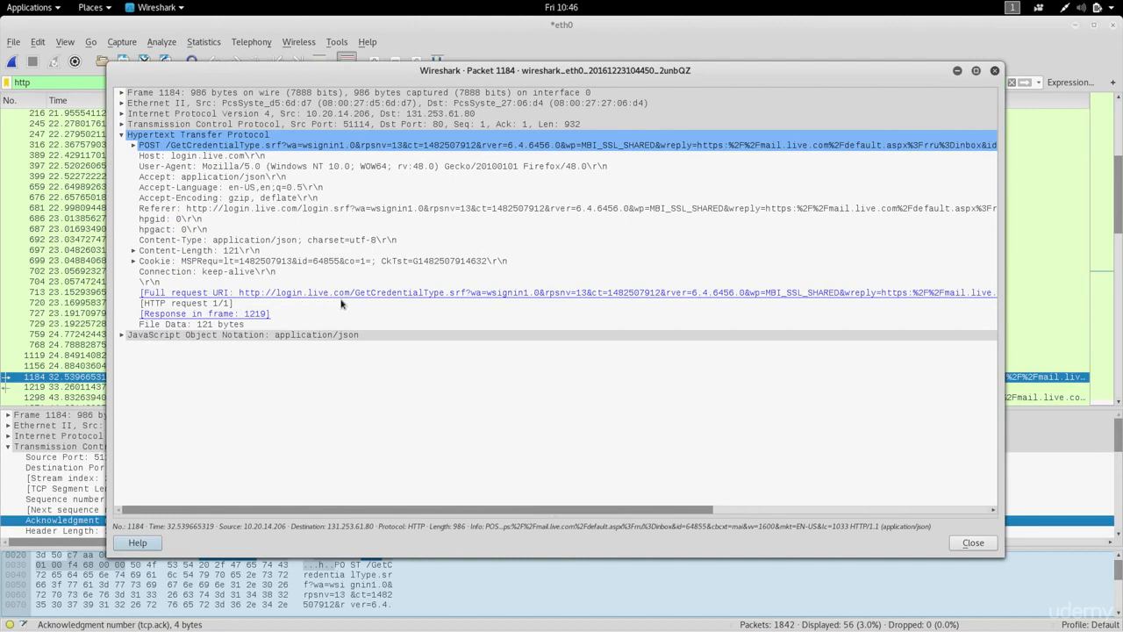
click(344, 334)
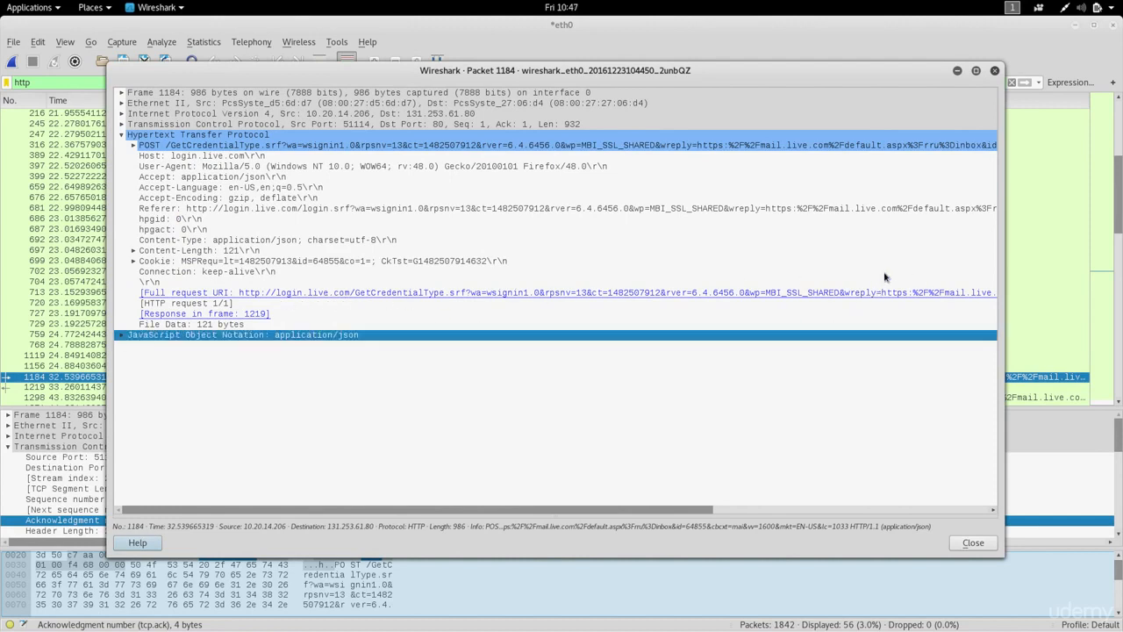
click(994, 71)
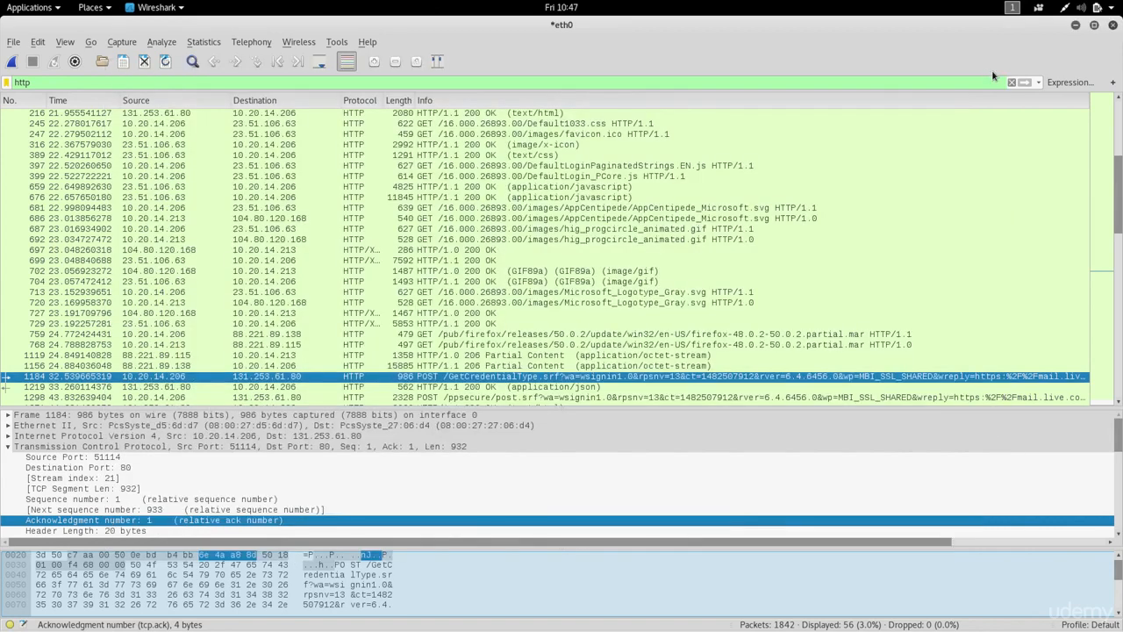
Open packet 1298, the POST to /ppsecure/post.srf, in its own window with an enlarged details area
key(Down)
key(Down)
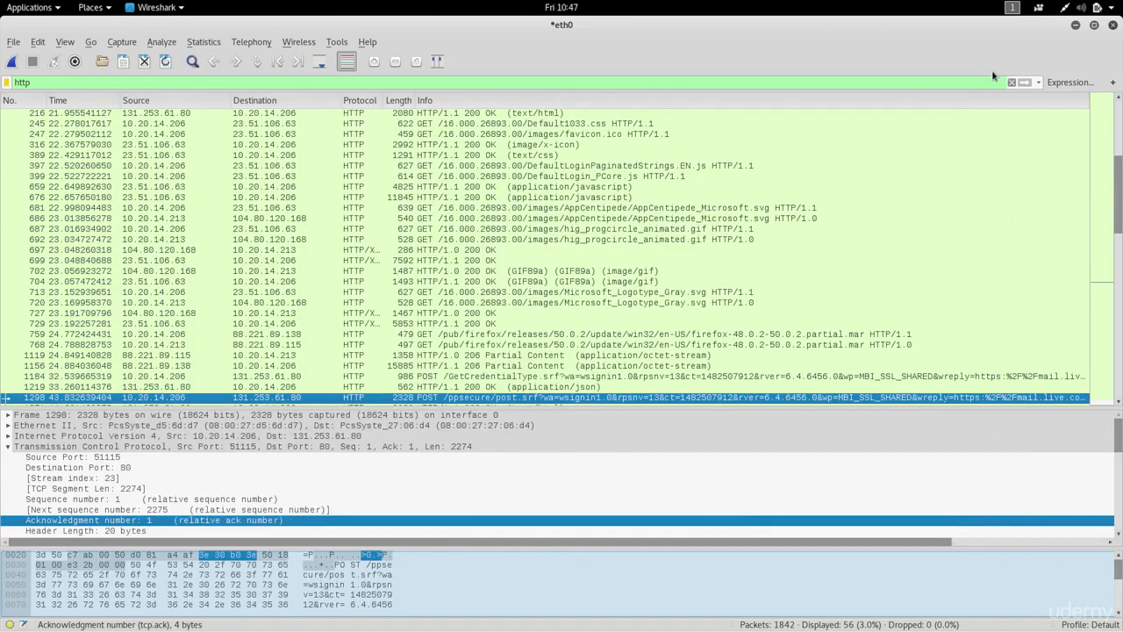
double_click(537, 397)
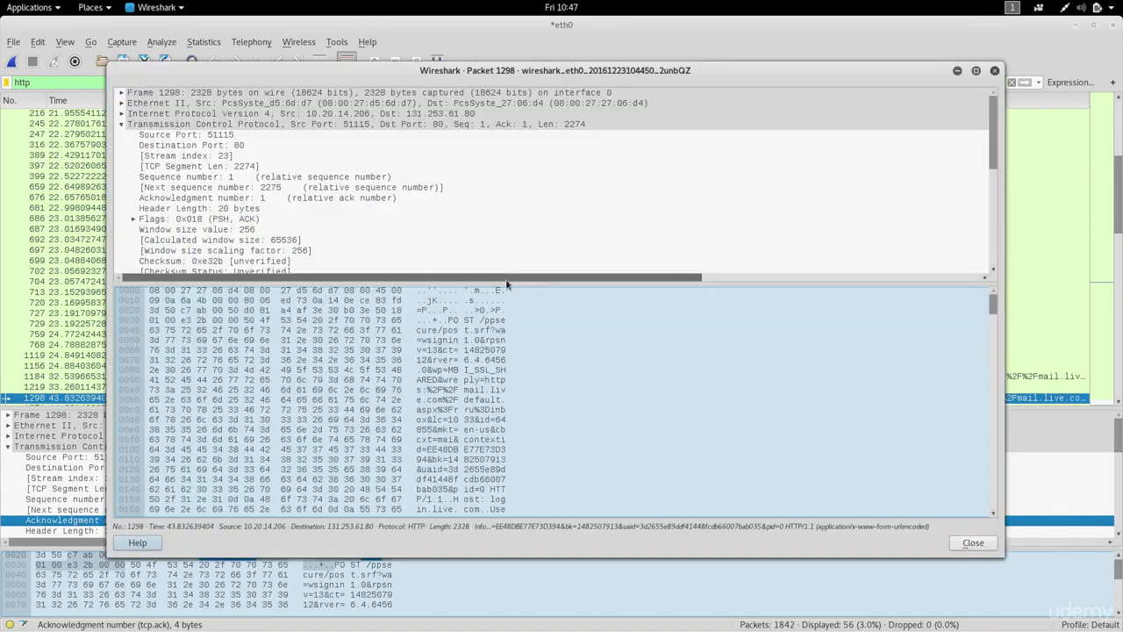
drag(506, 283, 496, 501)
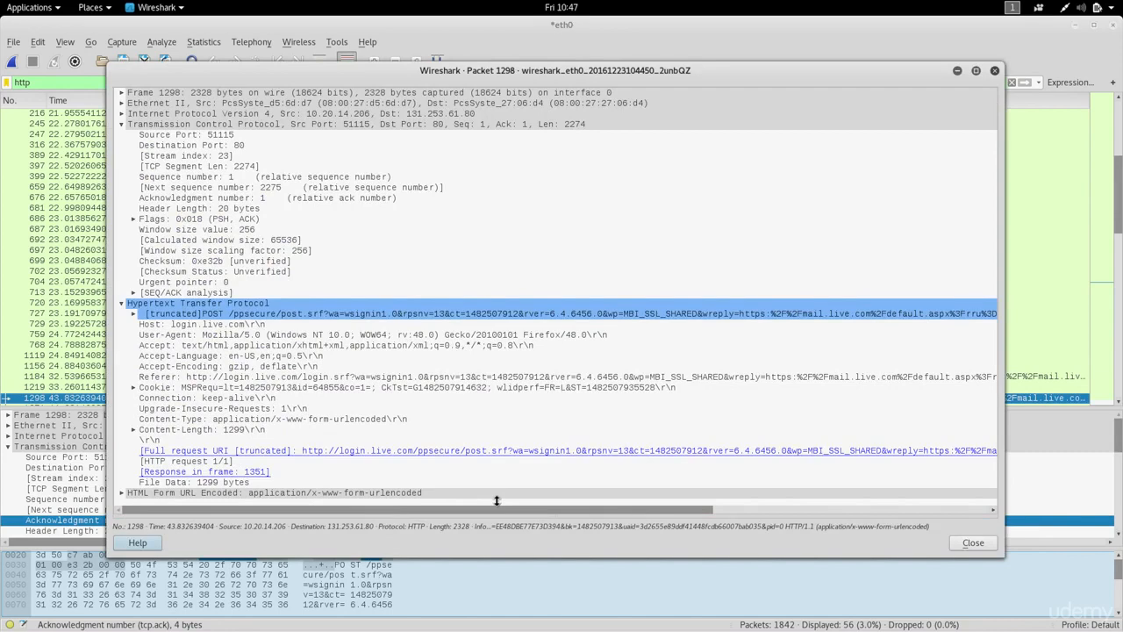
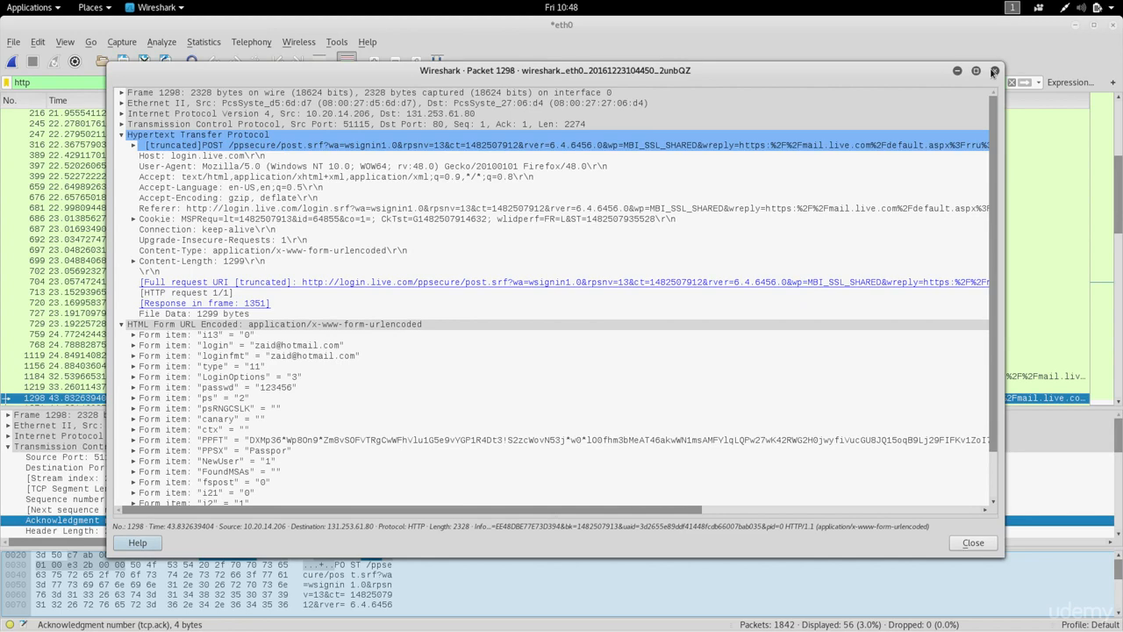
Close the packet 1298 window to return to the main list of HTTP packets
click(995, 70)
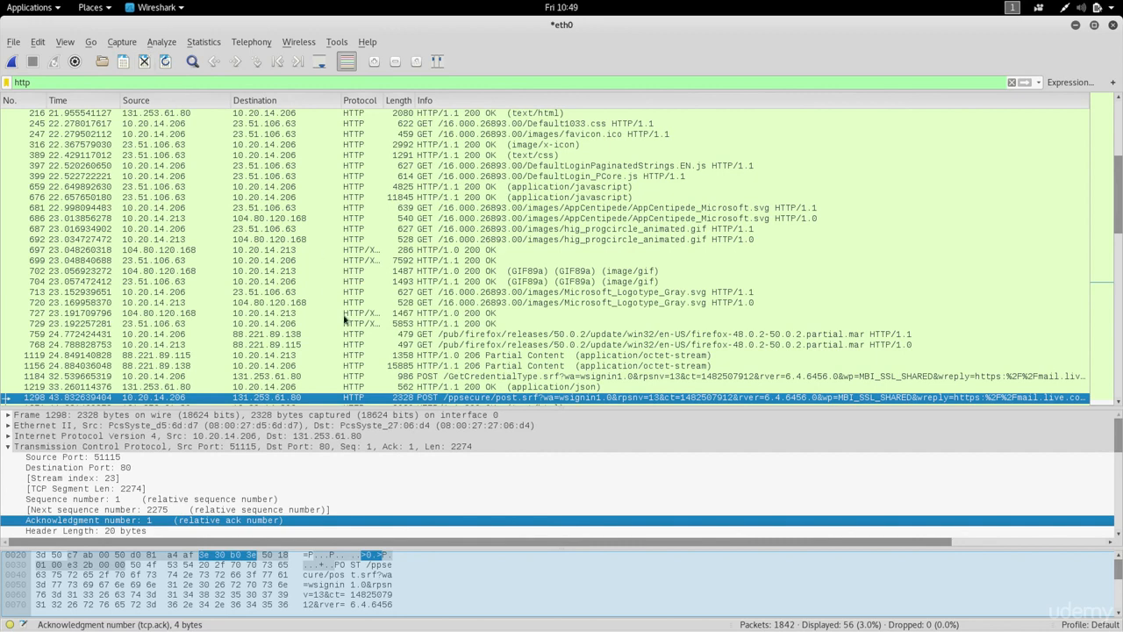
Show the Find Packet bar from the Edit menu
click(74, 46)
mouse_move(31, 44)
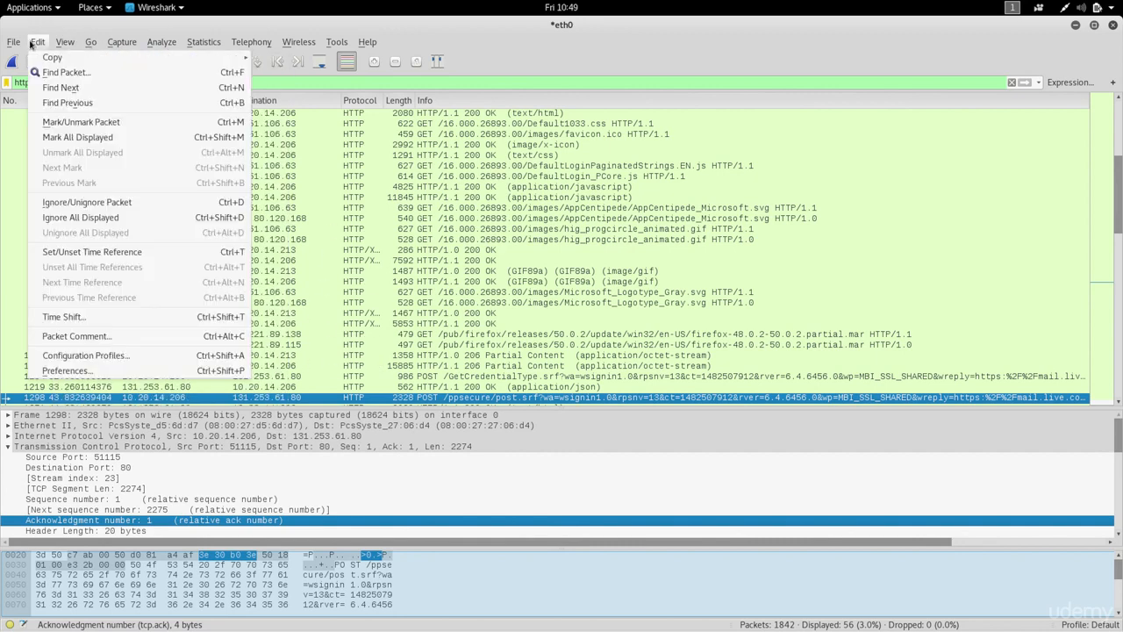
click(63, 72)
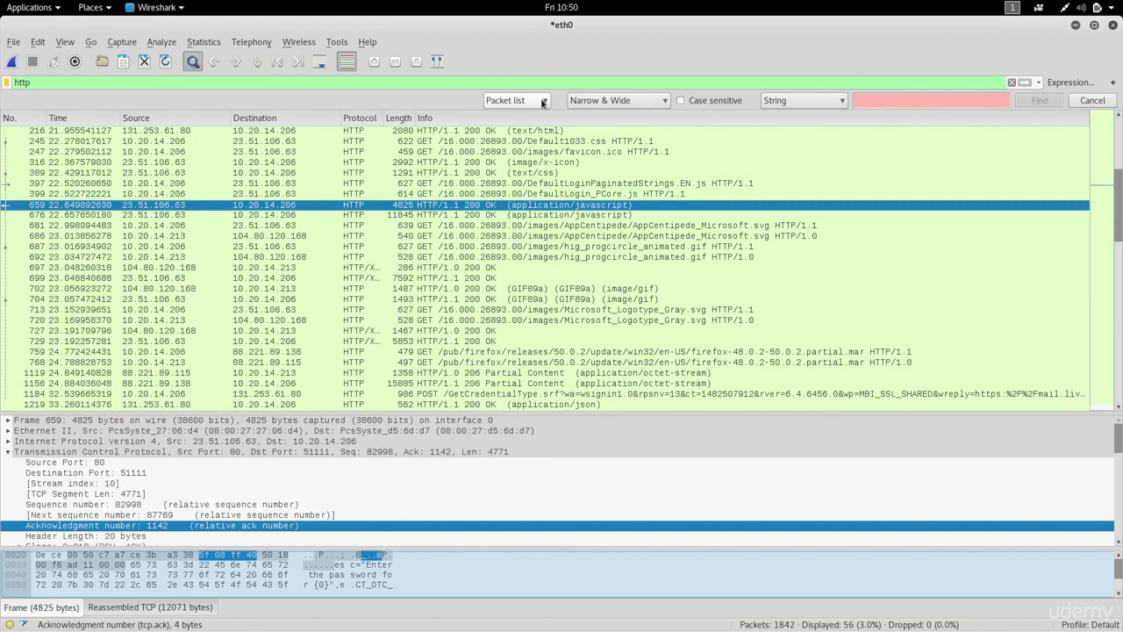
Set the Find bar to a String search in Packet details and begin typing the login username
click(543, 104)
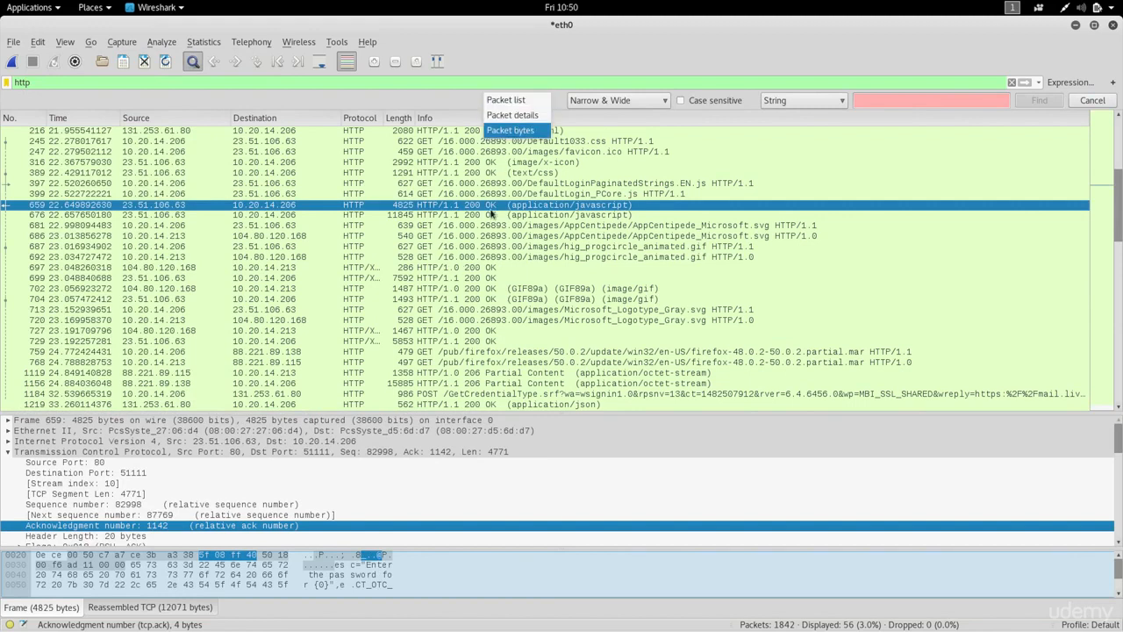
click(522, 115)
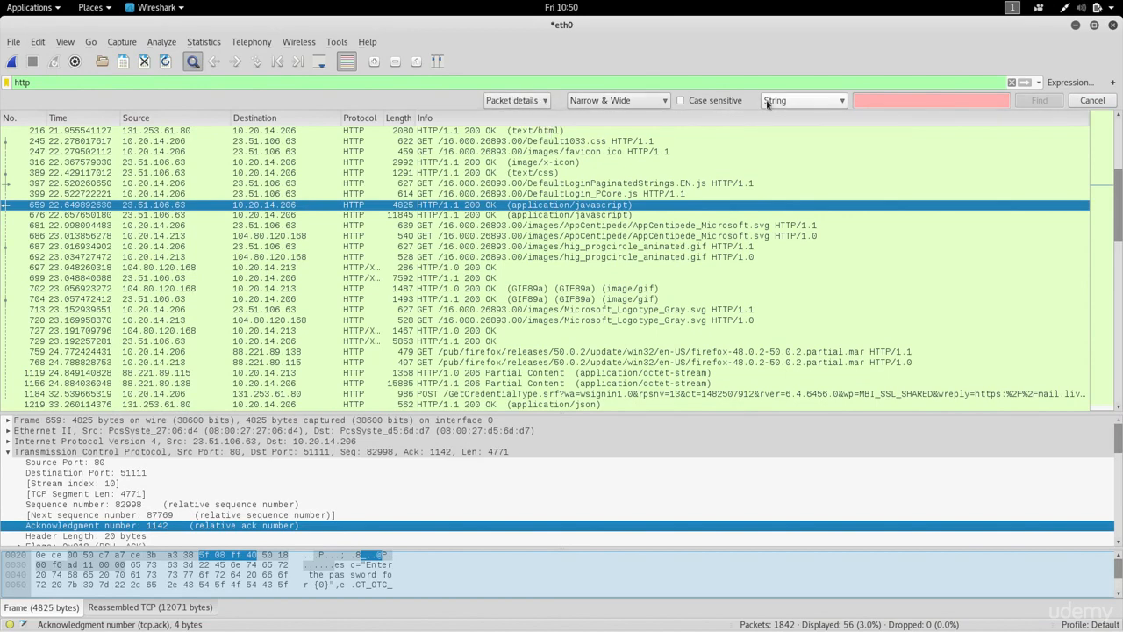
click(797, 106)
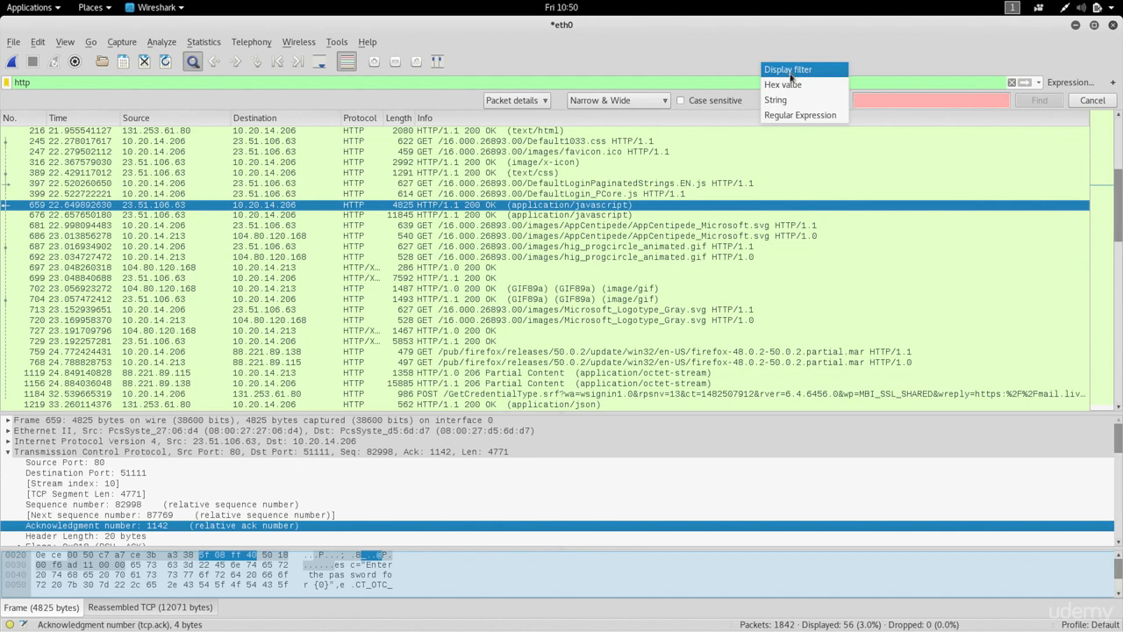
click(781, 100)
click(869, 100)
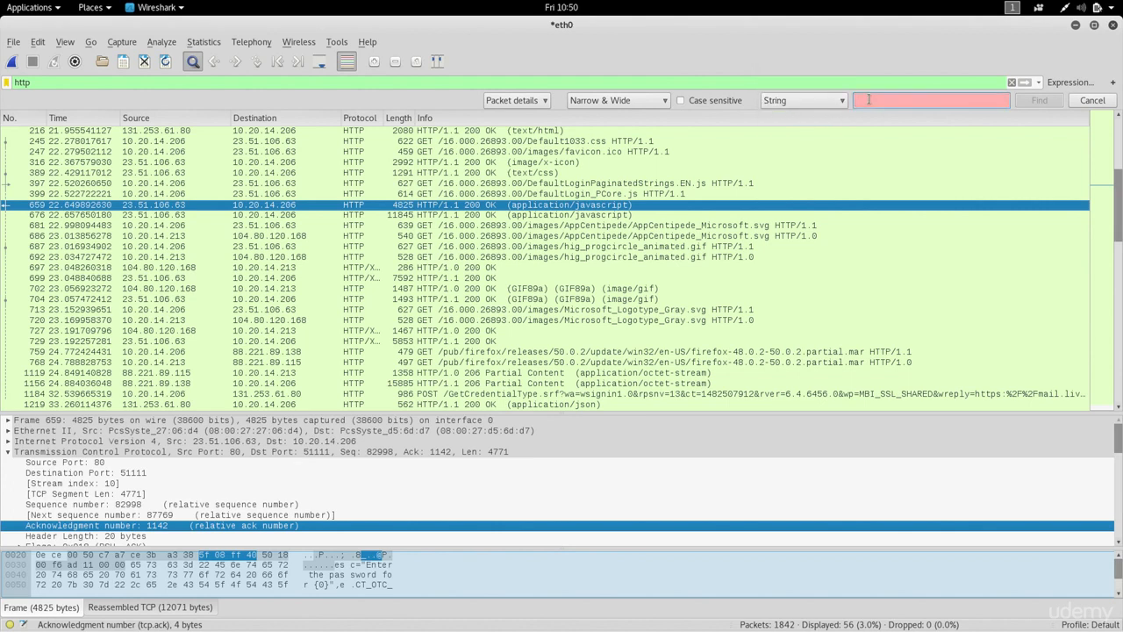
text(zaid)
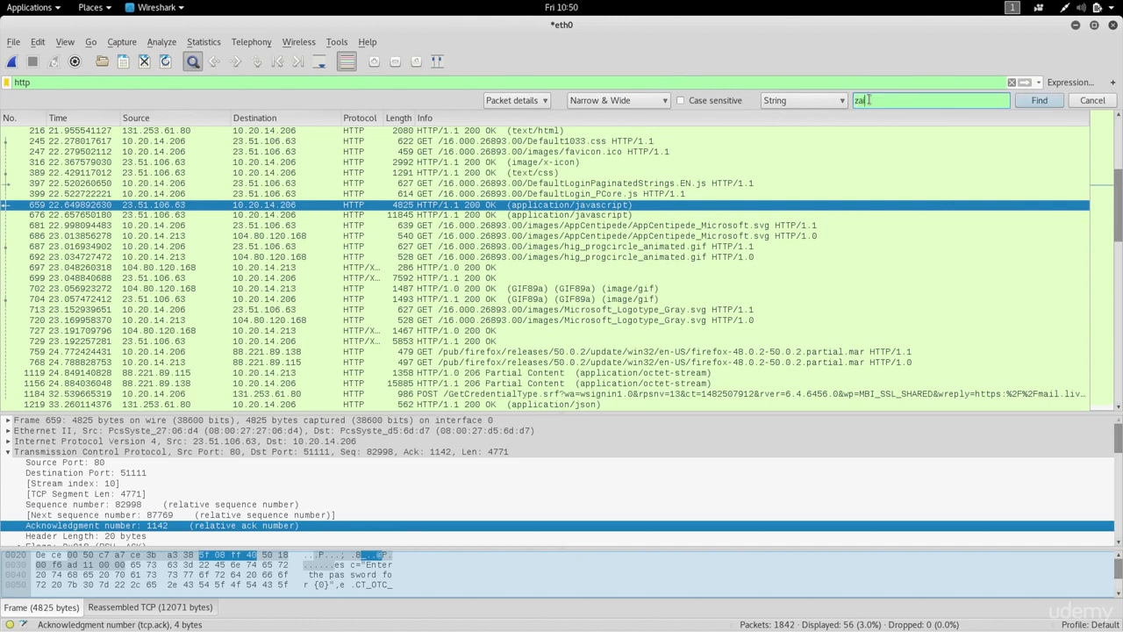
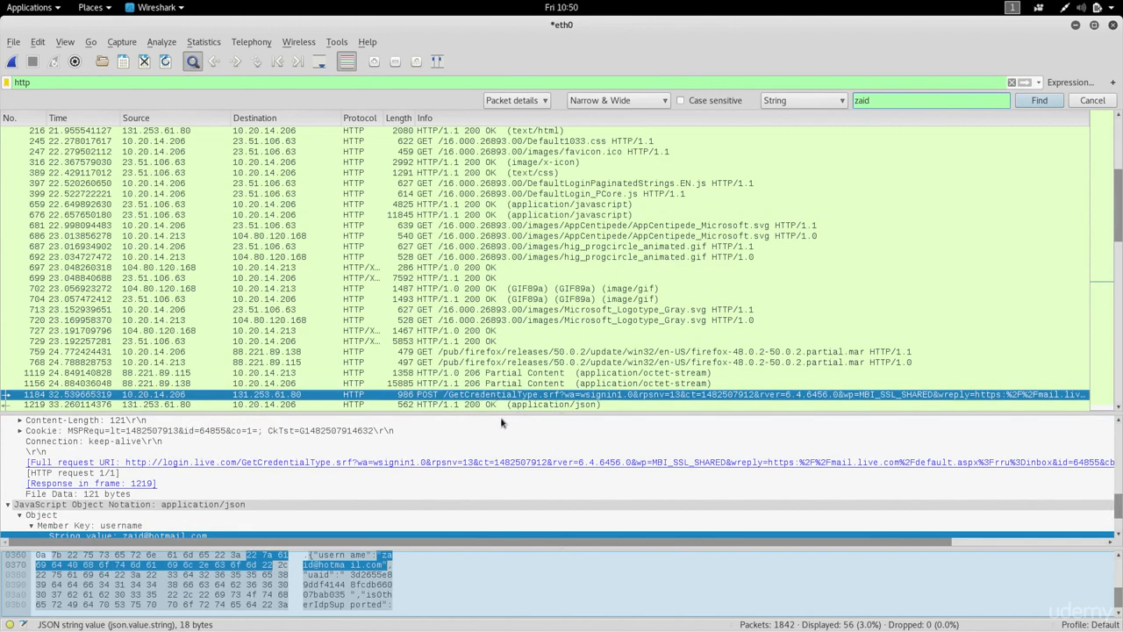
Inspect the JSON Object row, then jump to the next match, packet 1219's Username response
click(1112, 515)
drag(1117, 515, 1117, 527)
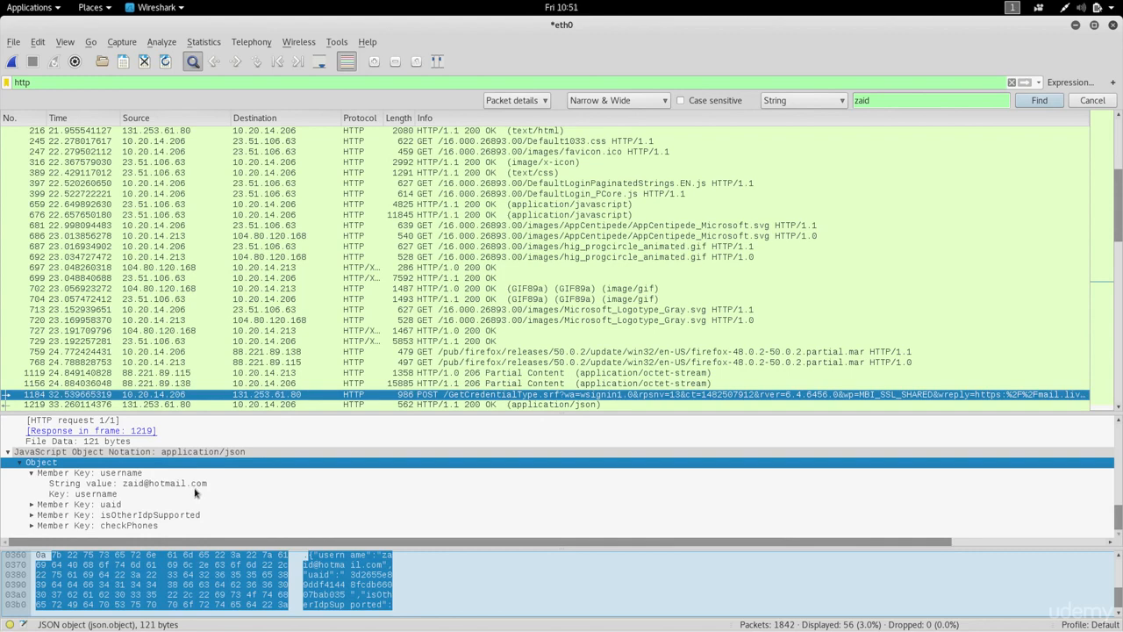
click(1039, 101)
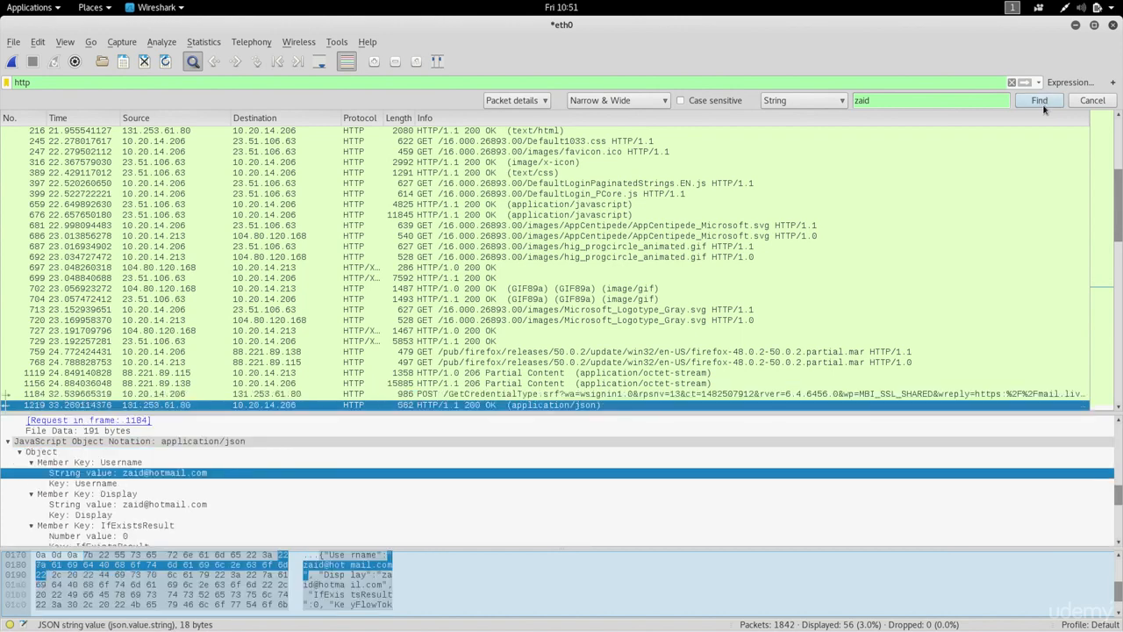
Jump to login POST packet 1298 and inspect its passwd form item and bytes
click(1031, 101)
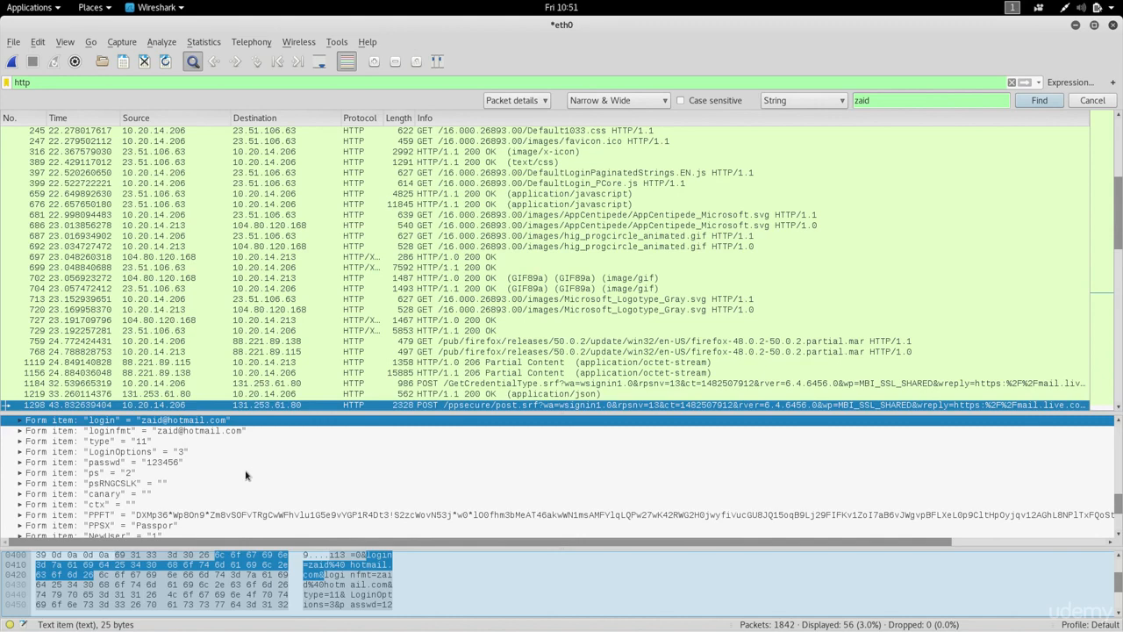
click(158, 465)
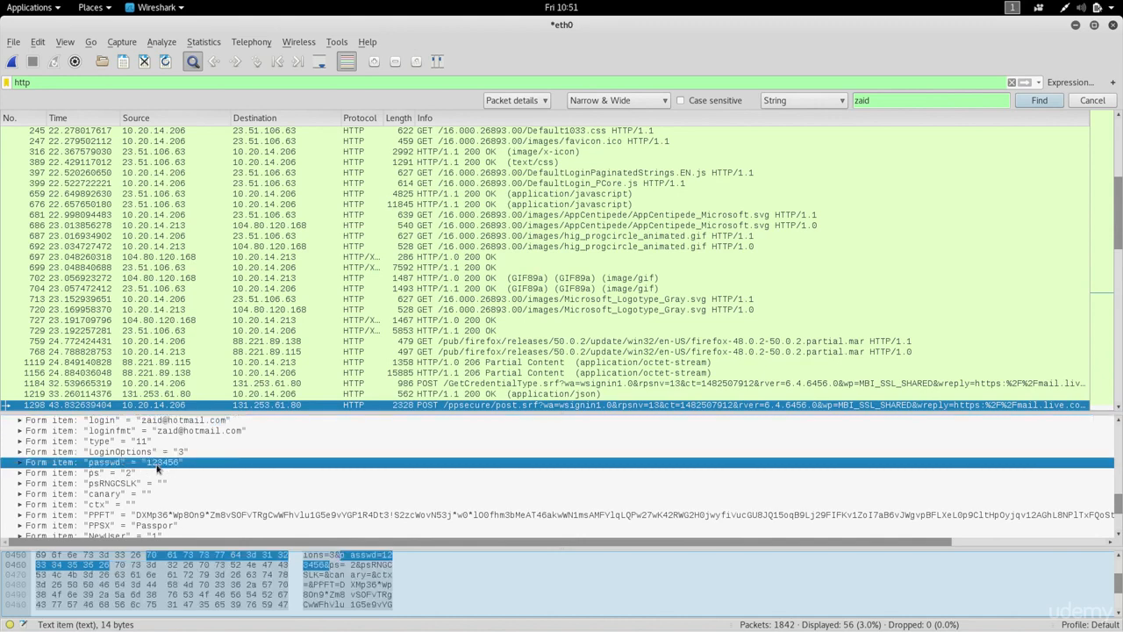
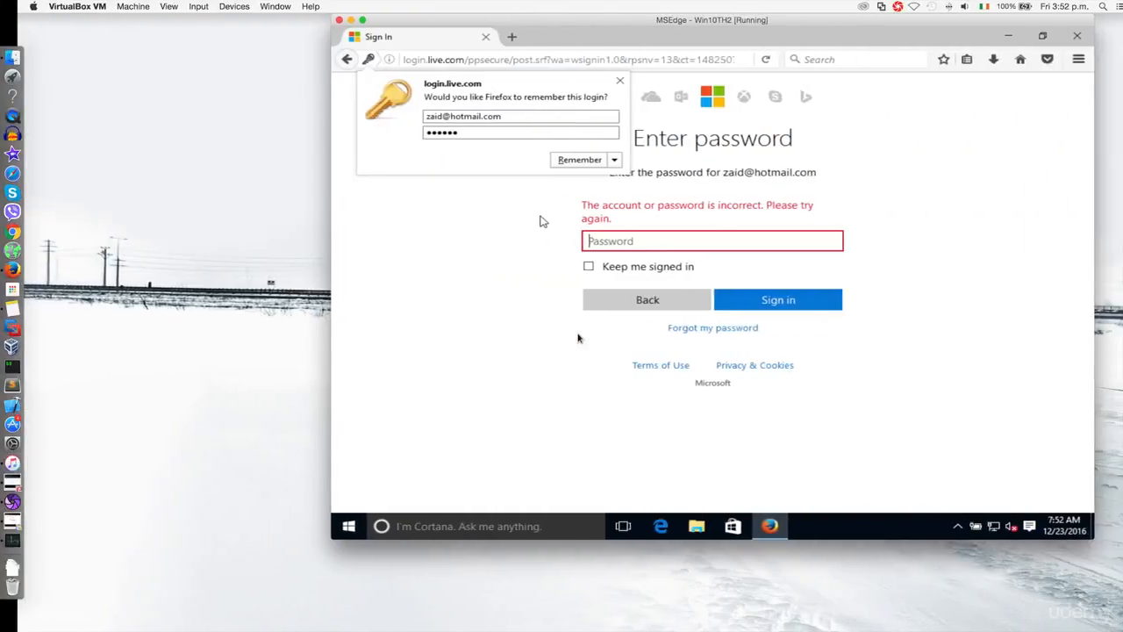
Dismiss the save-login prompt, load dailymotion.com, and open the signed-in account's channel page
click(617, 60)
click(617, 60)
text(dailymotion.com/)
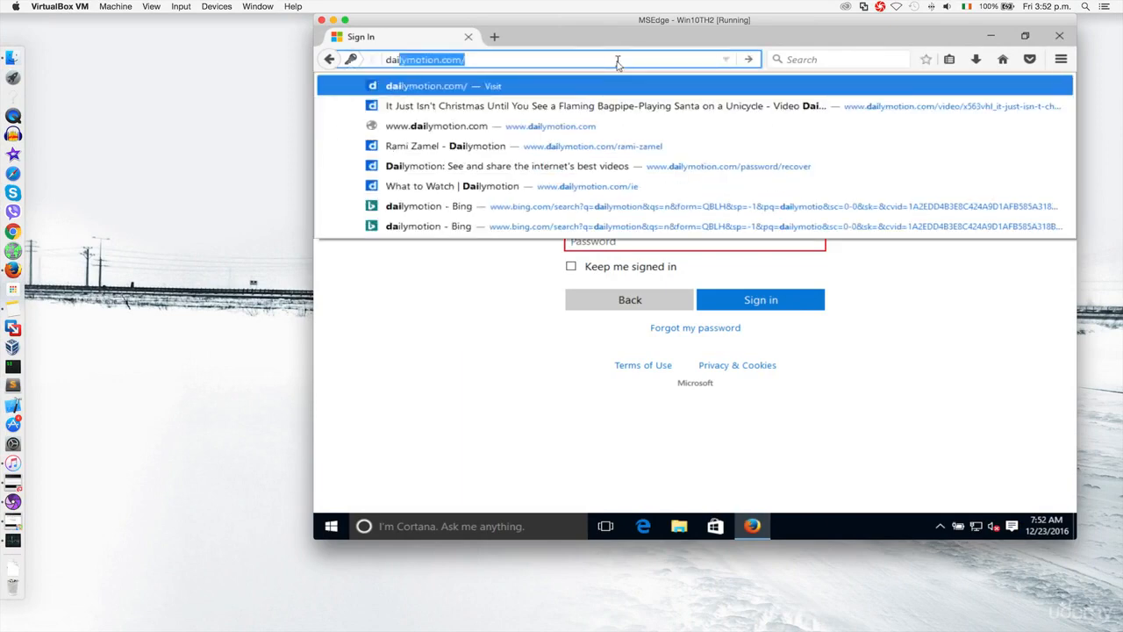
key(Return)
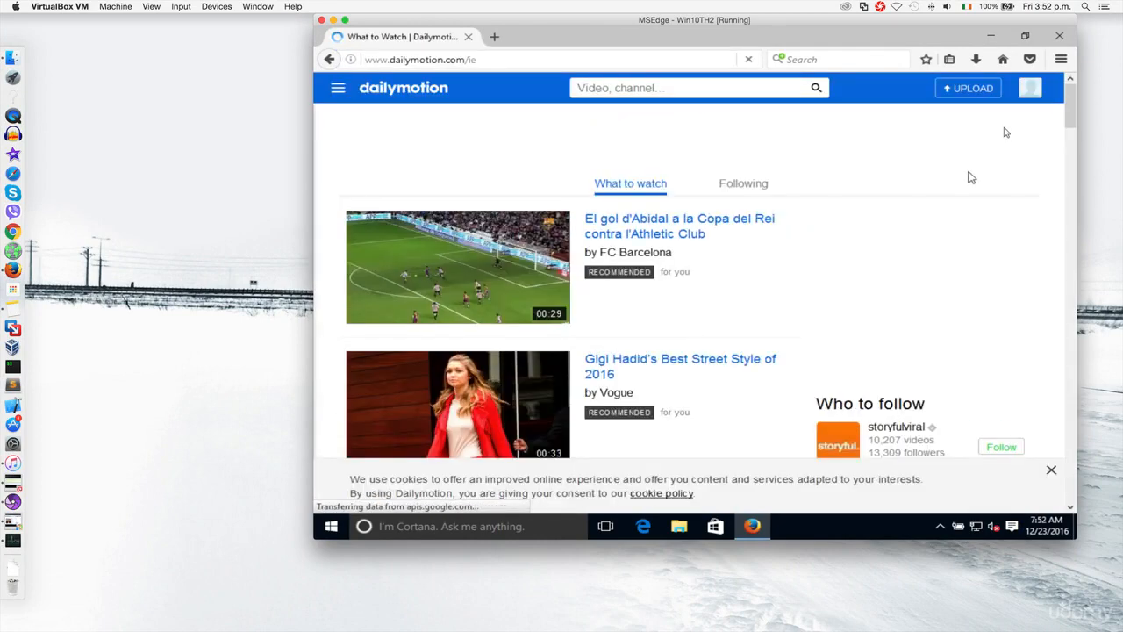
mouse_move(1037, 93)
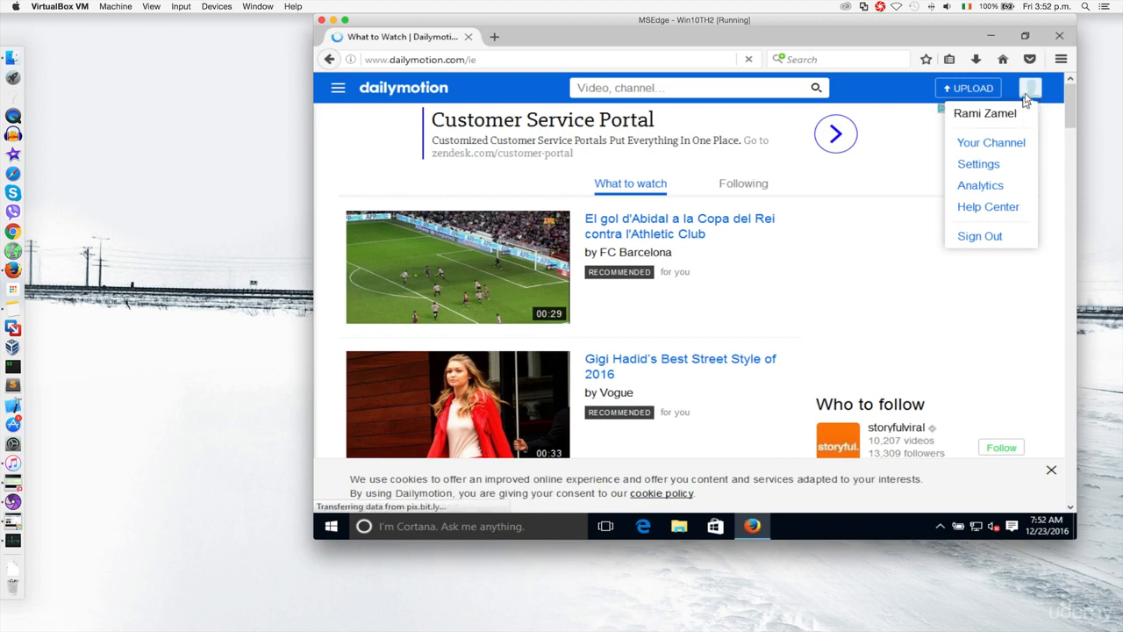
click(1030, 91)
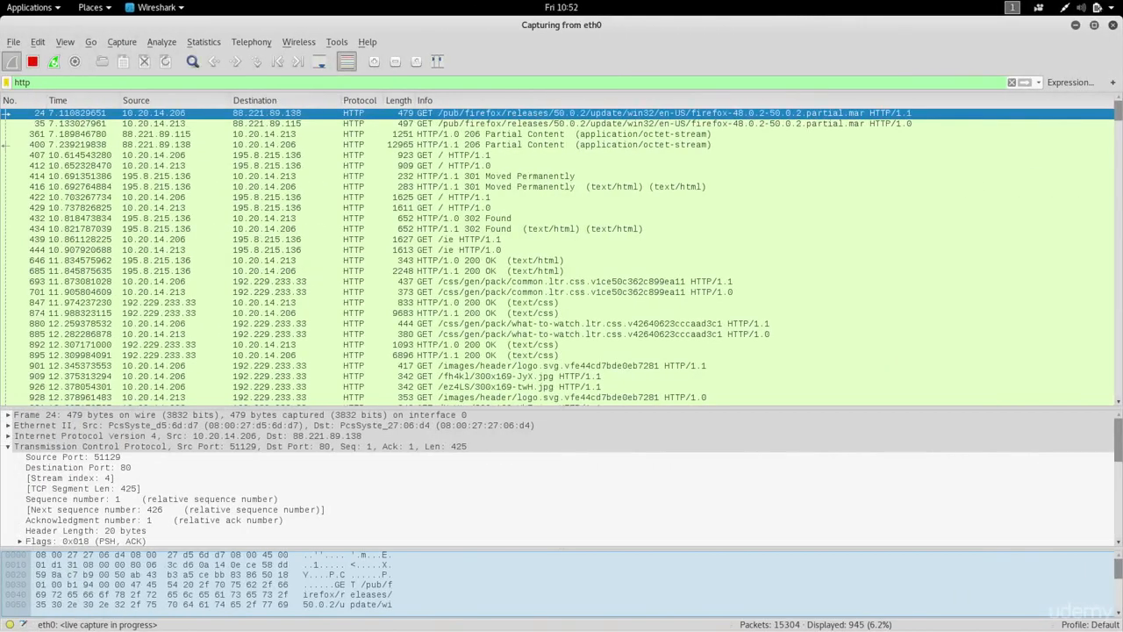
Select a packet in the live list and stop the eth0 capture at 16009 packets
click(729, 253)
drag(650, 220, 378, 113)
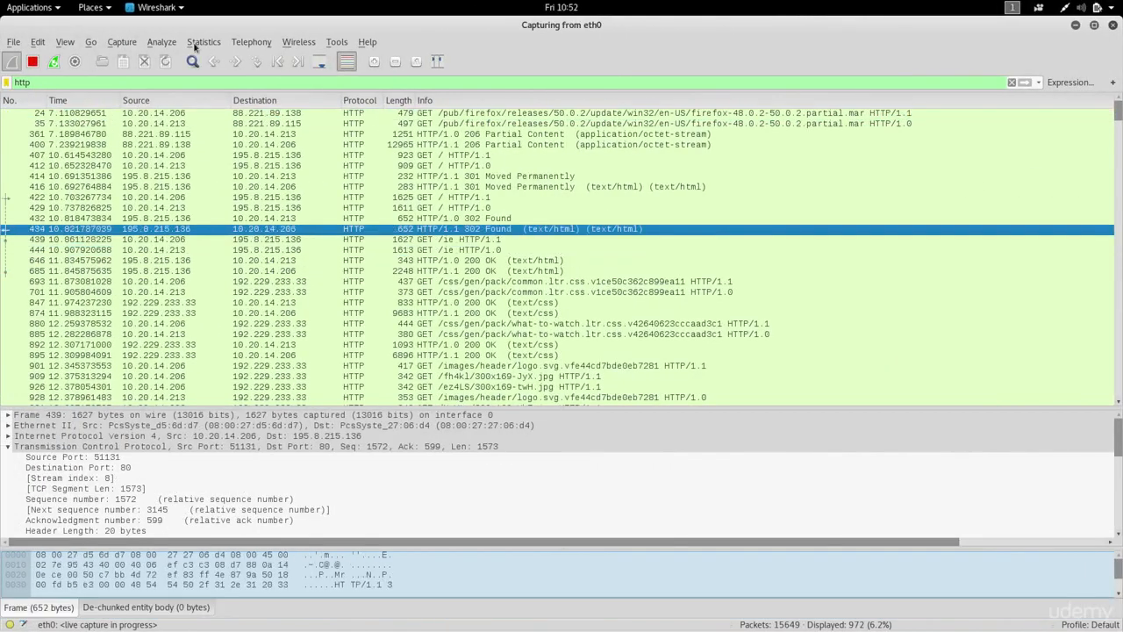
click(32, 62)
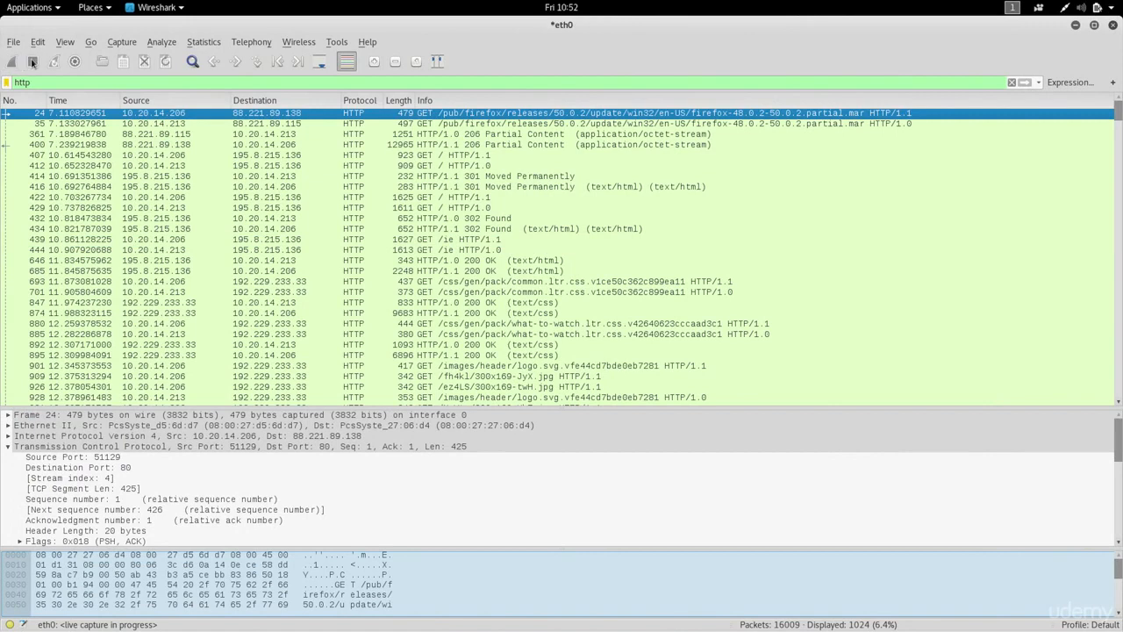
Replace the http display filter with http.cookie and scroll through the 167 matching packets
double_click(272, 82)
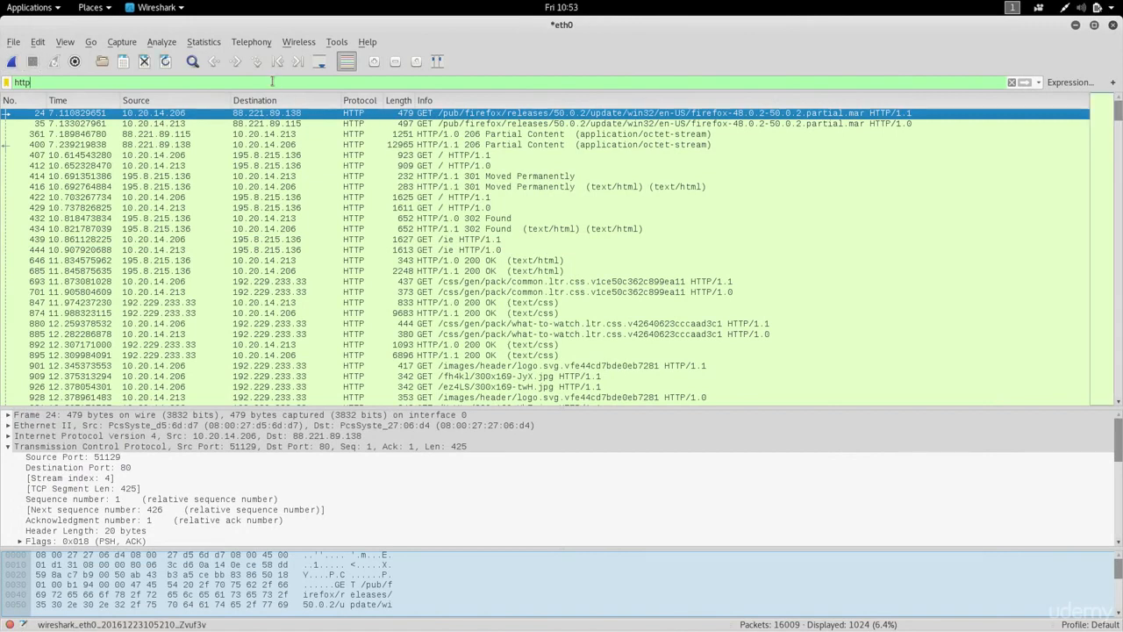
text(http.coo)
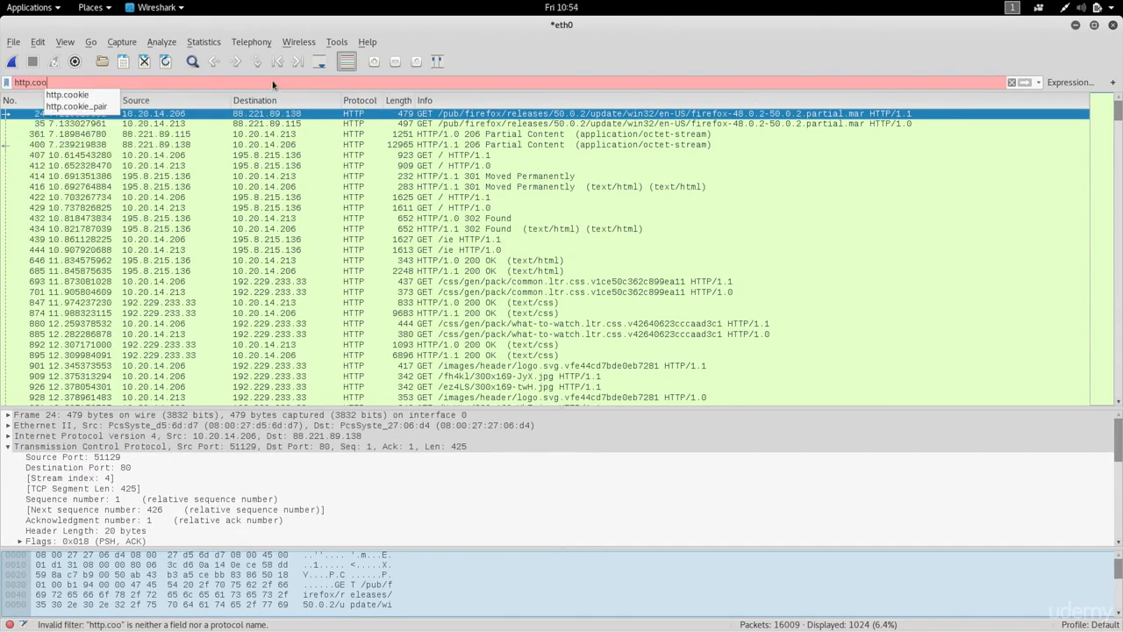
key(Down)
key(Return)
key(Return)
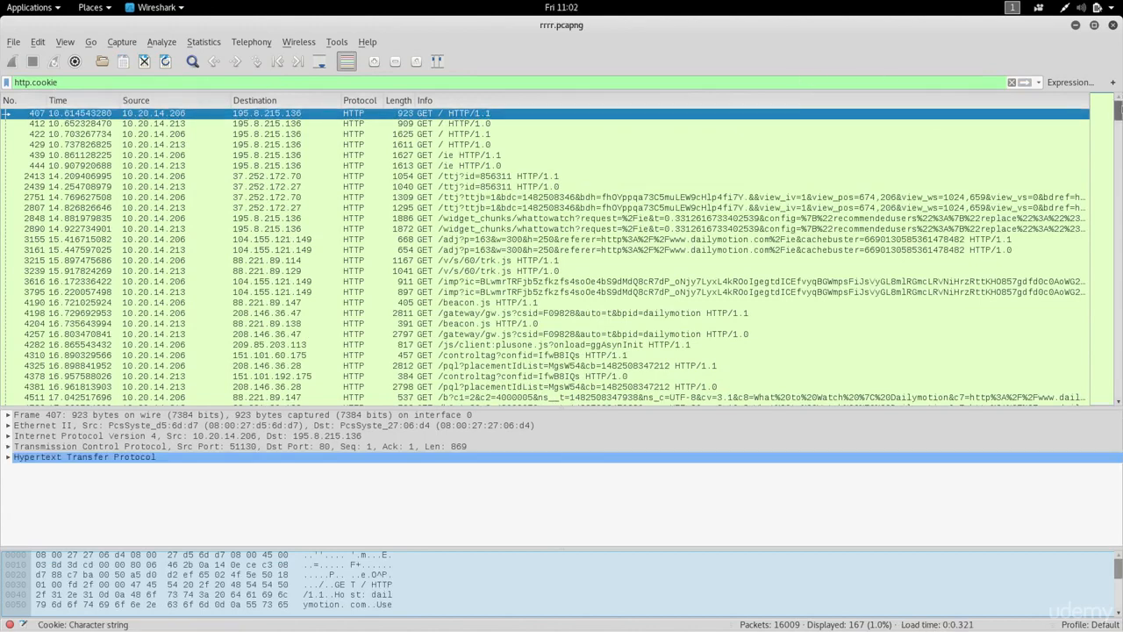
scroll(562, 255, down, 12)
scroll(561, 254, down, 8)
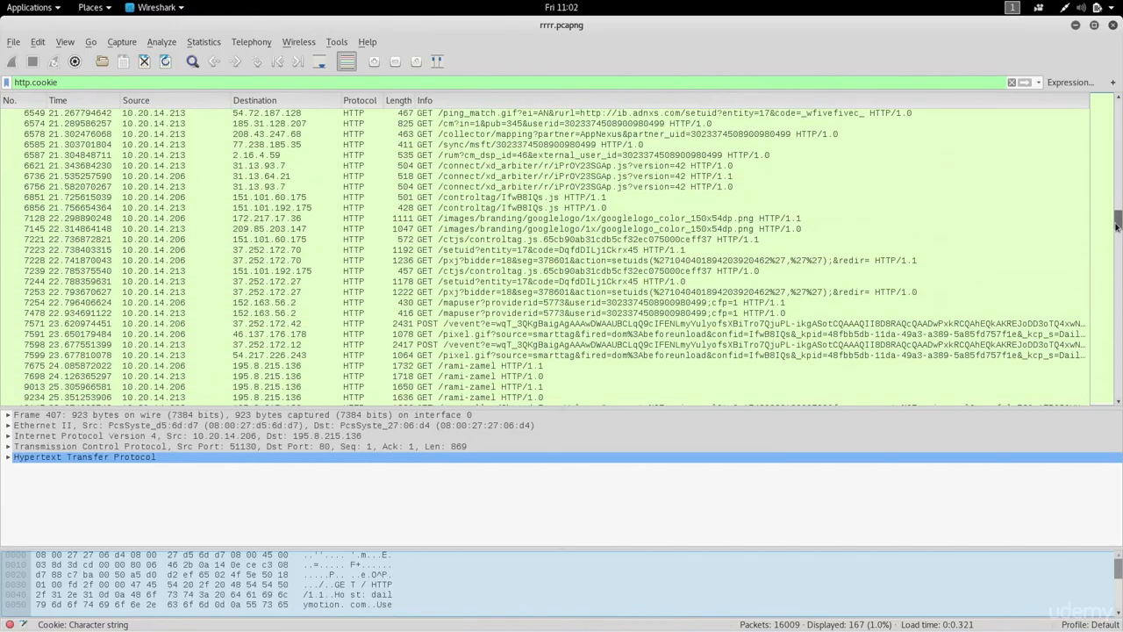
Select packet 7675, then select the POST packet 7598 in the cookie-filtered list
click(407, 367)
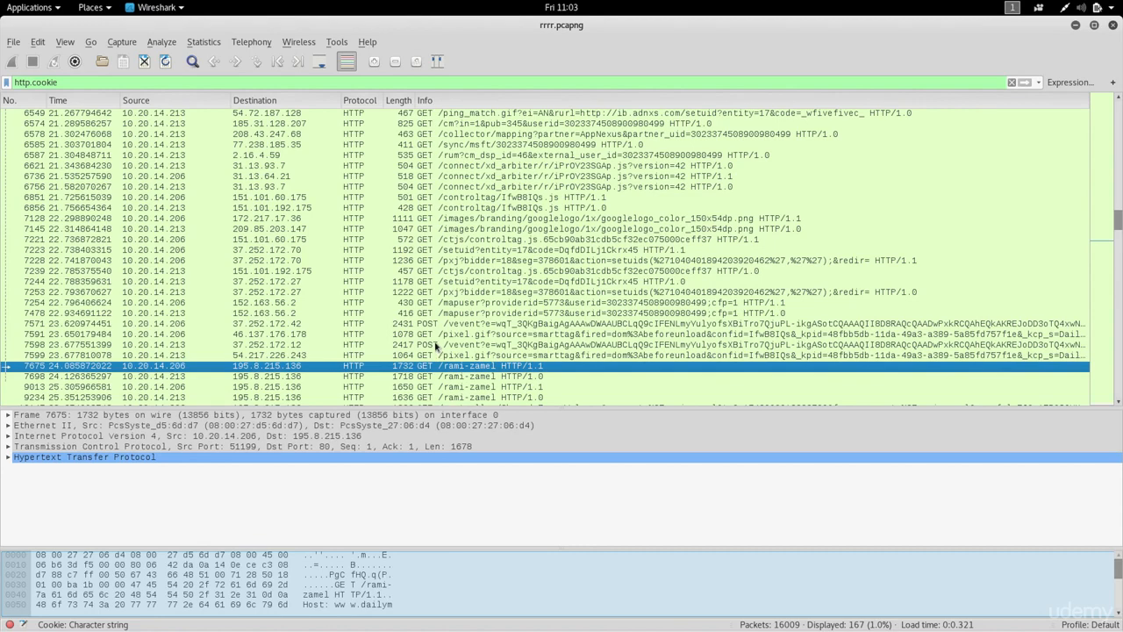
click(437, 346)
Open packet 7598 in its own window and expand its HTTP cookie header into four pairs
double_click(436, 346)
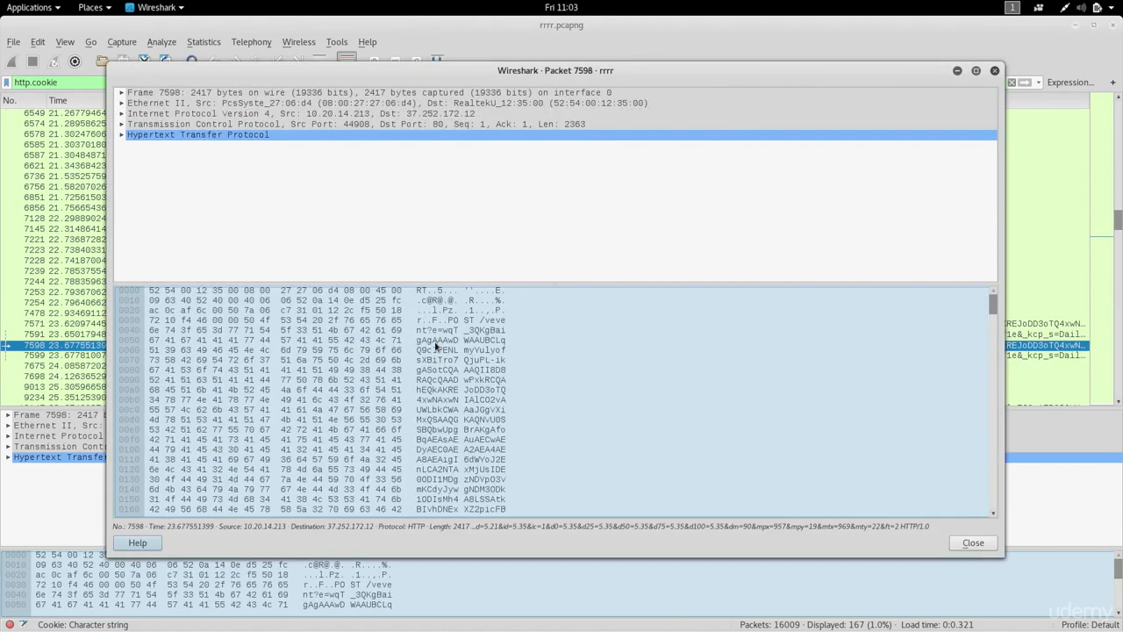
drag(556, 285, 524, 448)
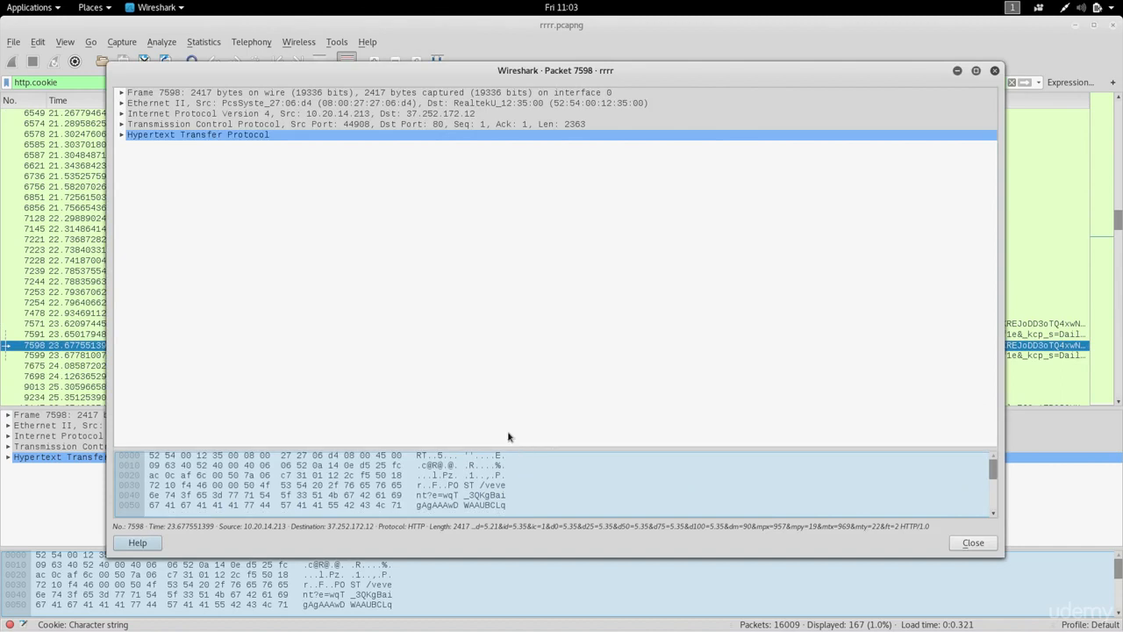
click(122, 135)
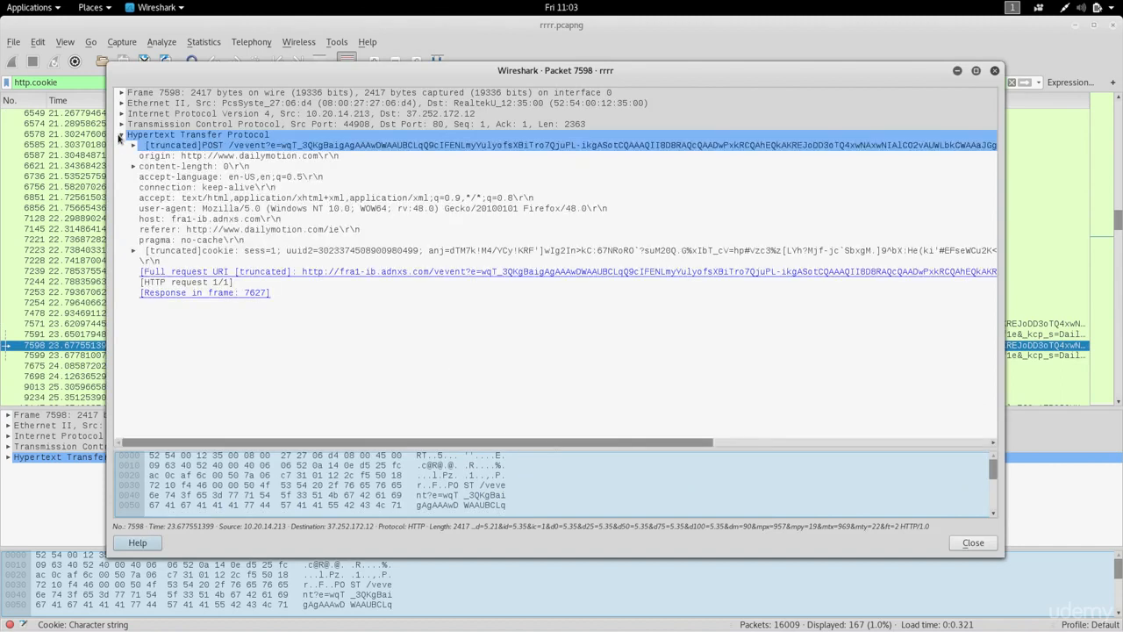
click(230, 252)
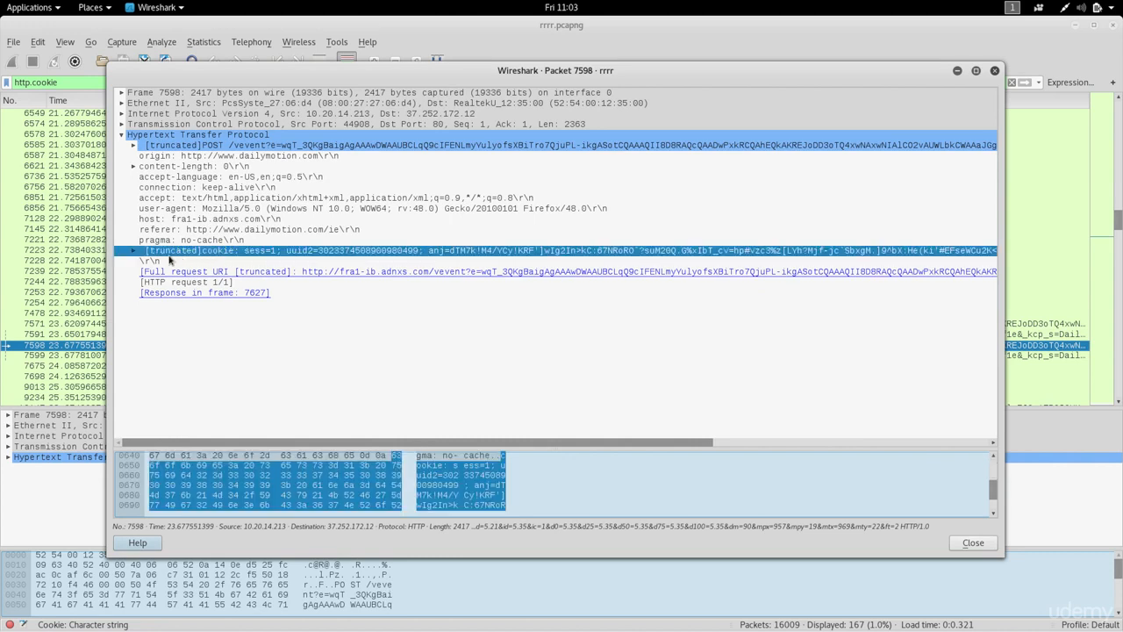
click(133, 252)
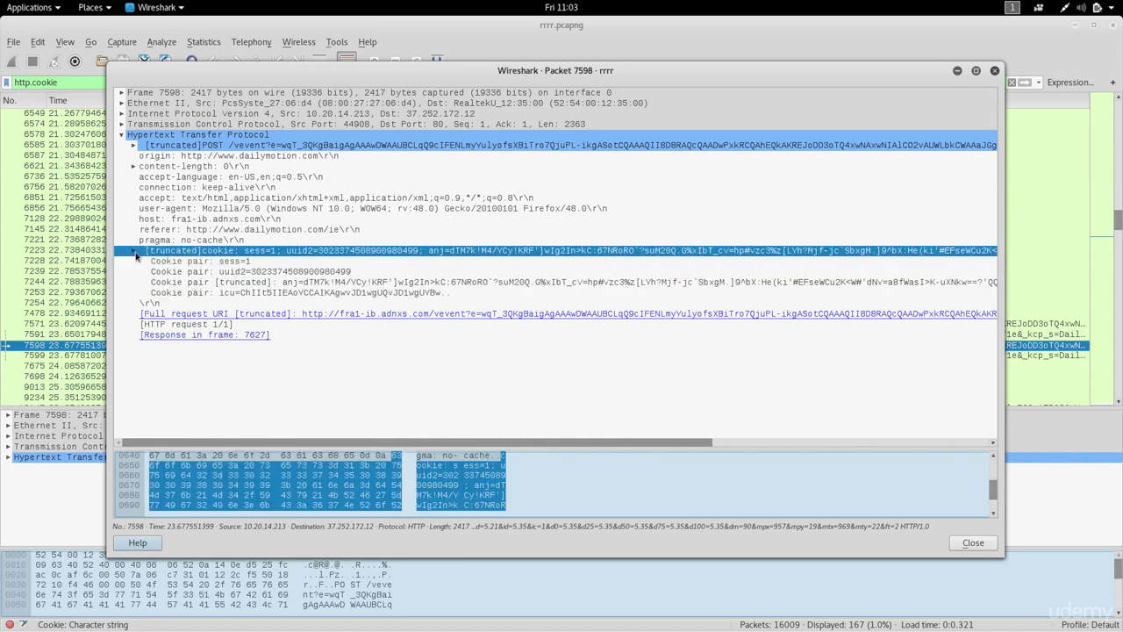